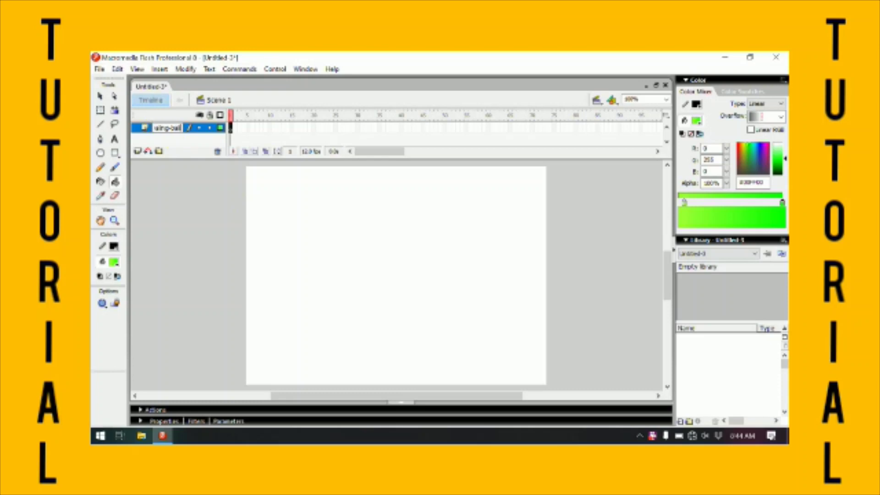
Finish renaming the layer and draw a narrow vertical oval about 17 by 132 px in the stage's upper-left area
key("Return")
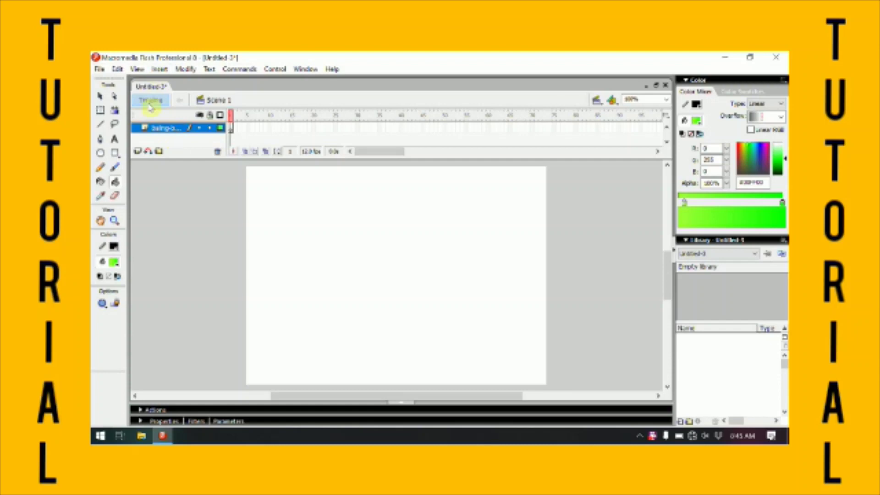
left_click(99, 167)
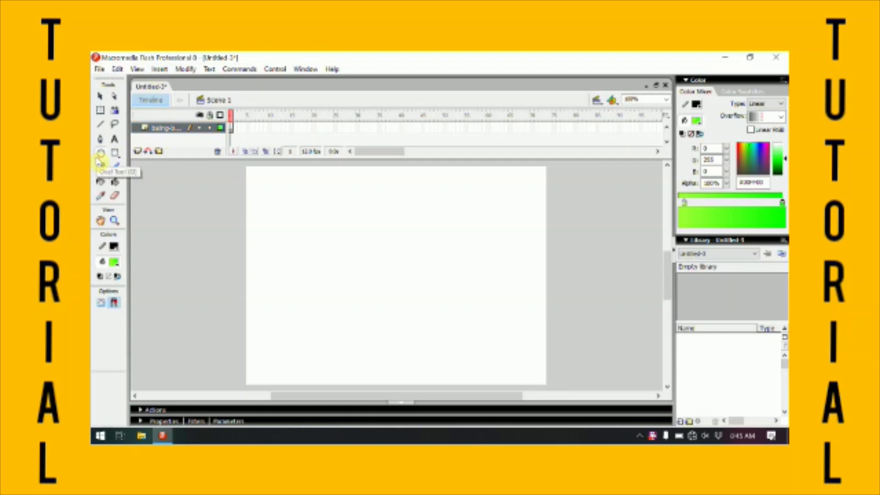
left_click_drag(304, 197, 313, 278)
key("k")
left_click(310, 267)
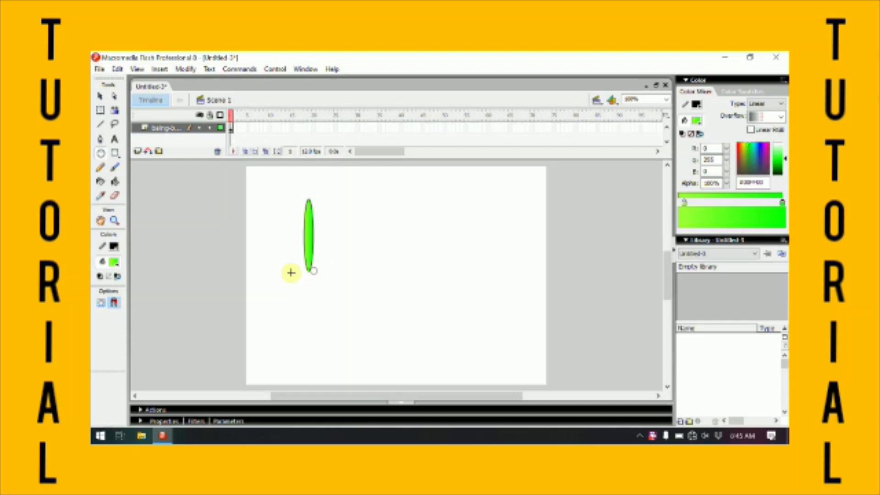
Remove the oval's outline colour and fill the oval with solid red (#FF0000)
left_click(136, 421)
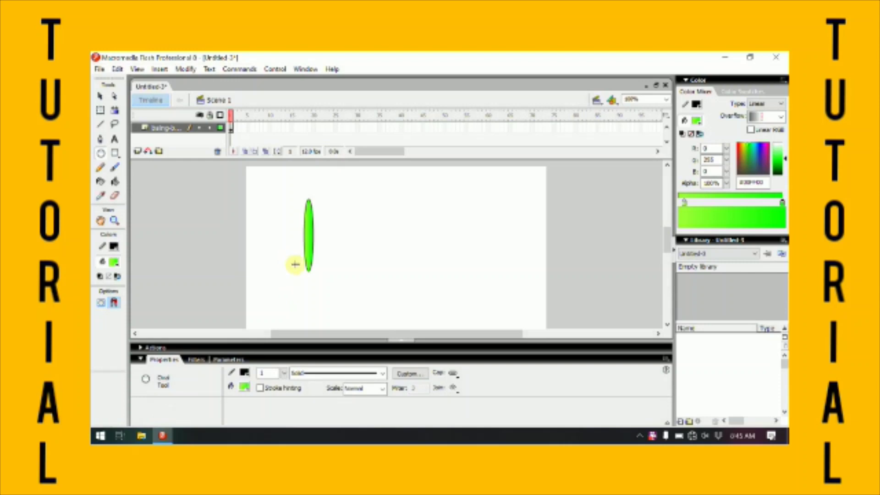
key("v")
left_click(313, 270)
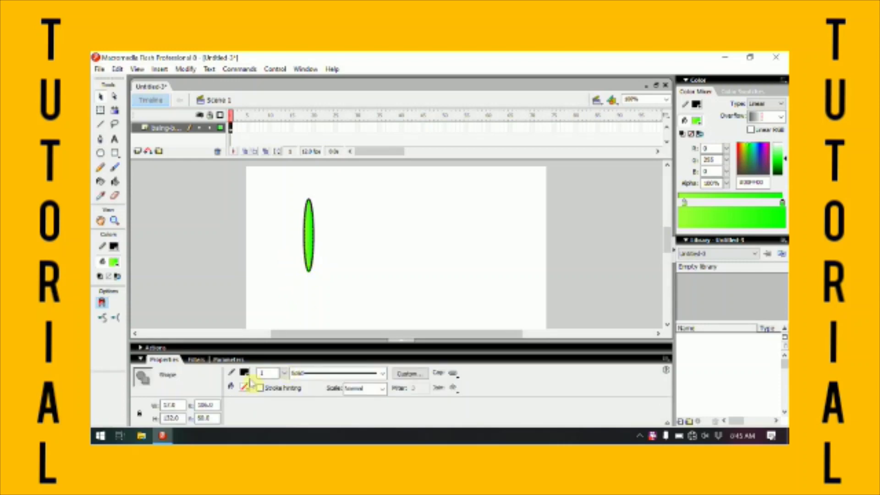
left_click(311, 248)
left_click(246, 377)
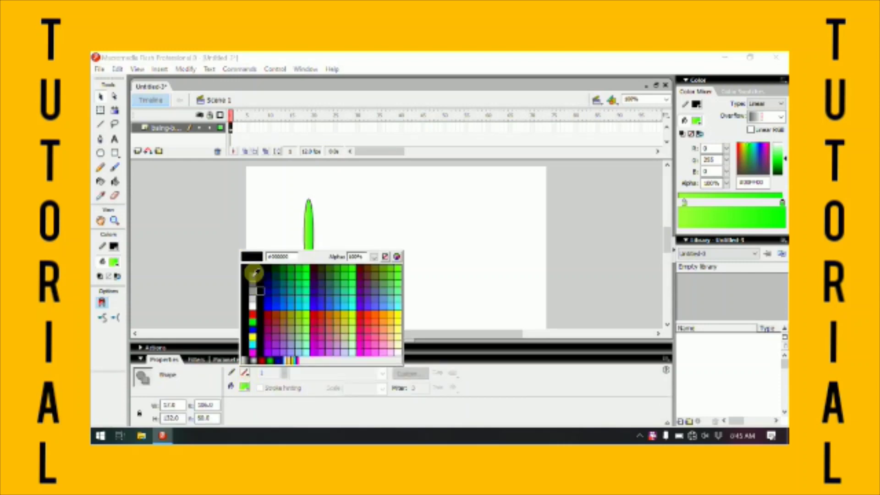
left_click(384, 257)
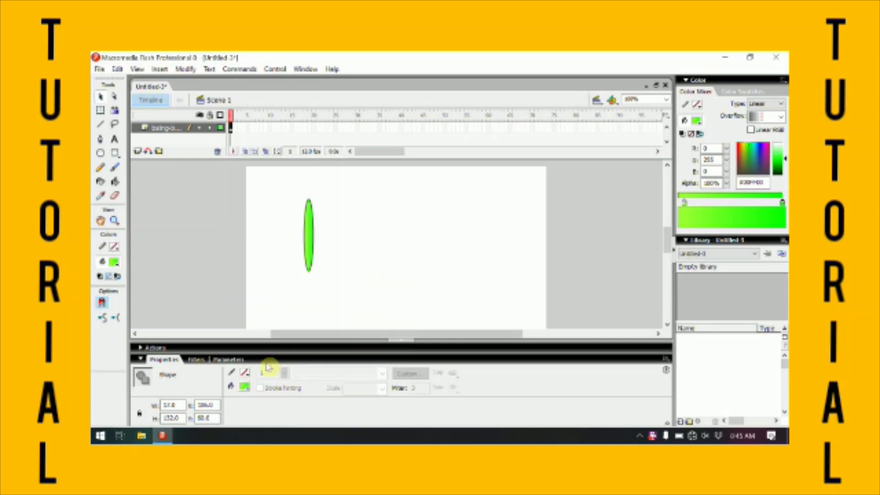
left_click(244, 386)
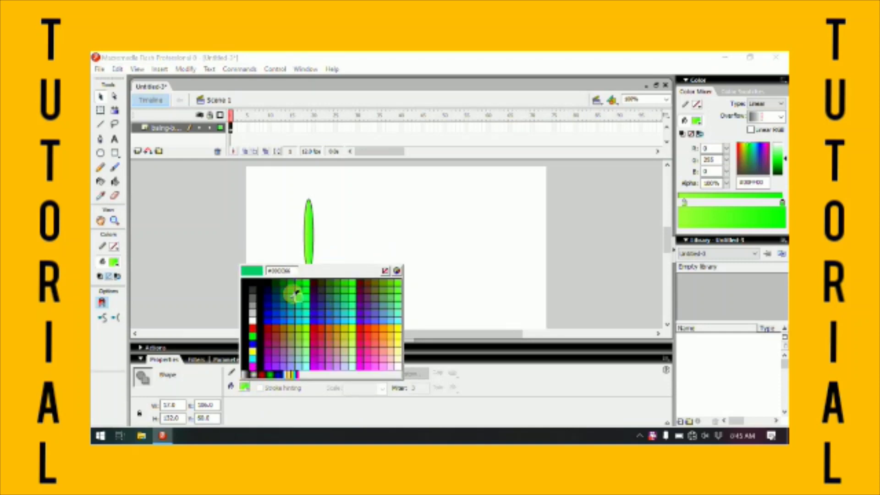
left_click(255, 327)
Duplicate the red oval just to its right and fill the copy with yellow (#FFFF00)
left_click_drag(313, 242, 384, 248)
left_click(244, 386)
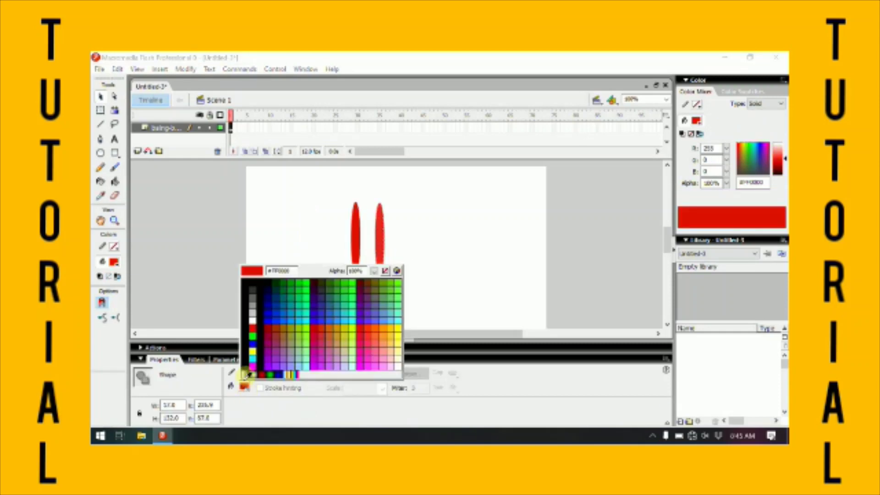
left_click(256, 350)
left_click(558, 202)
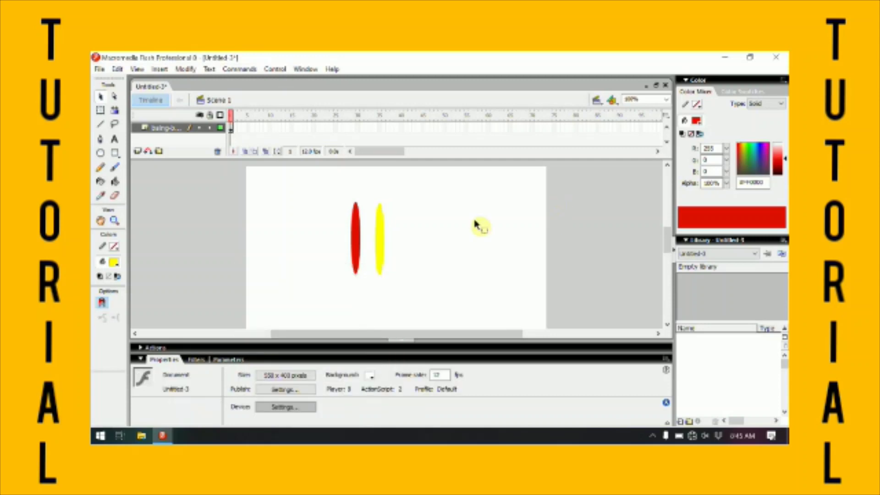
Draw a circle about 27 px across to the right of the two ovals and fill it with black (#000000)
key("o")
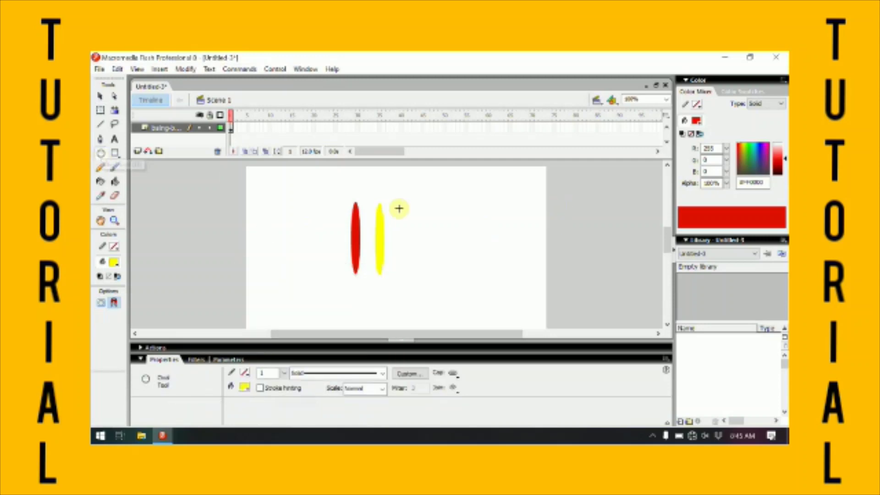
left_click_drag(414, 217, 429, 233)
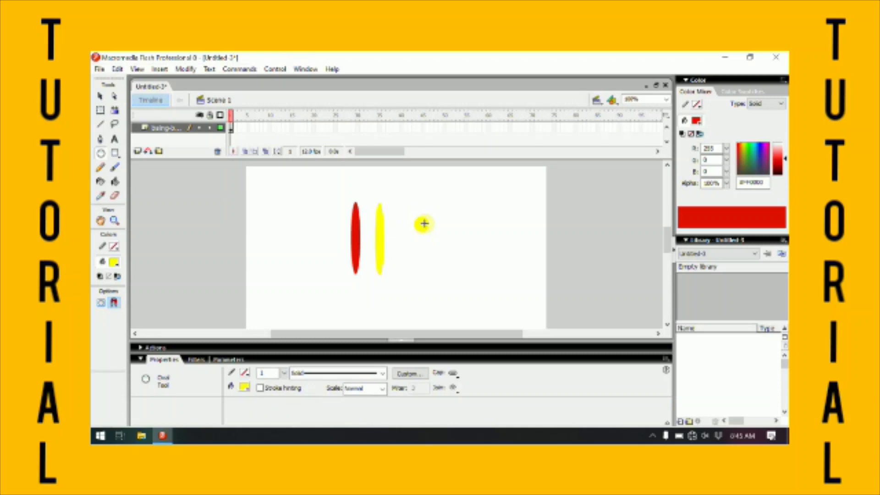
key("v")
left_click(422, 225)
left_click(244, 386)
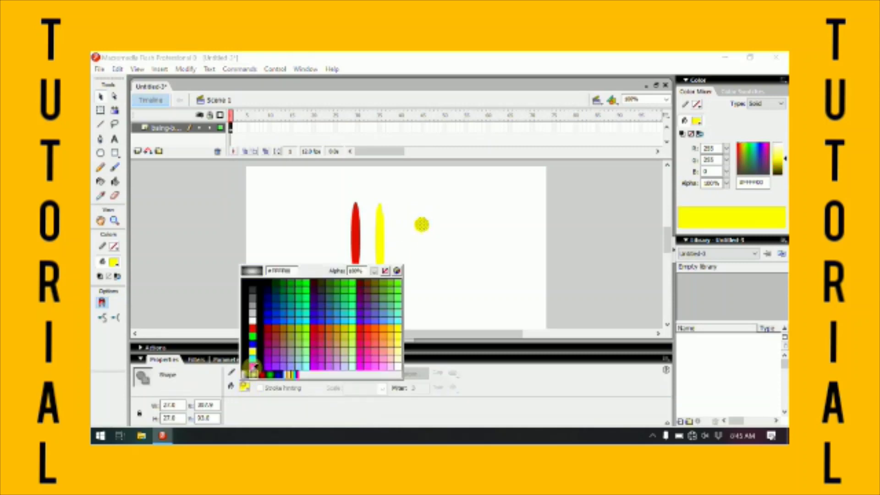
left_click(248, 283)
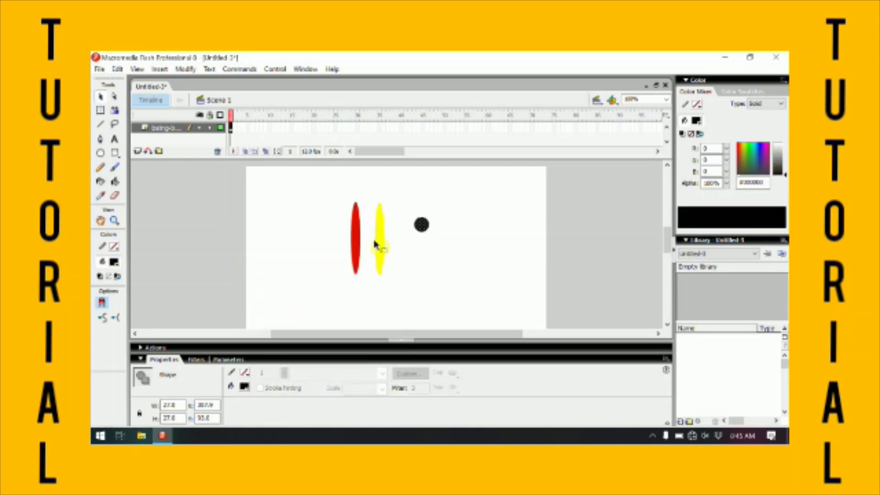
Convert the black circle to a movie clip symbol named "titik tengah"
left_click(426, 227)
left_click(427, 227)
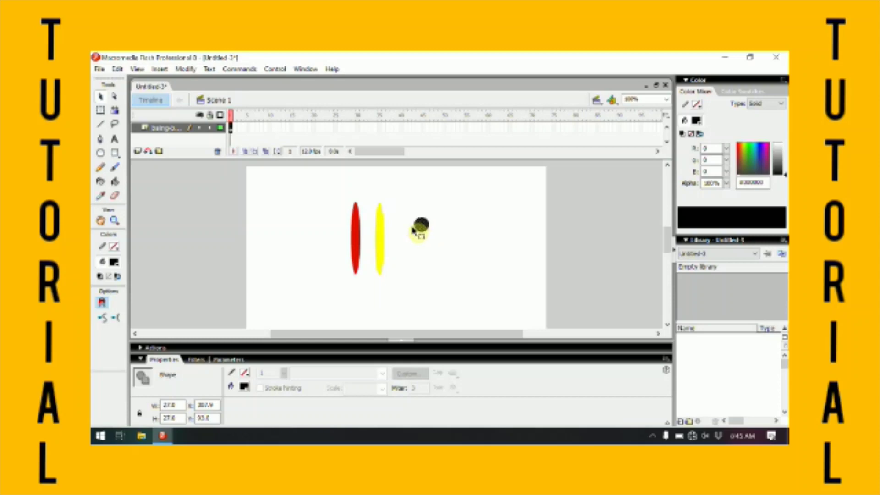
key("F8")
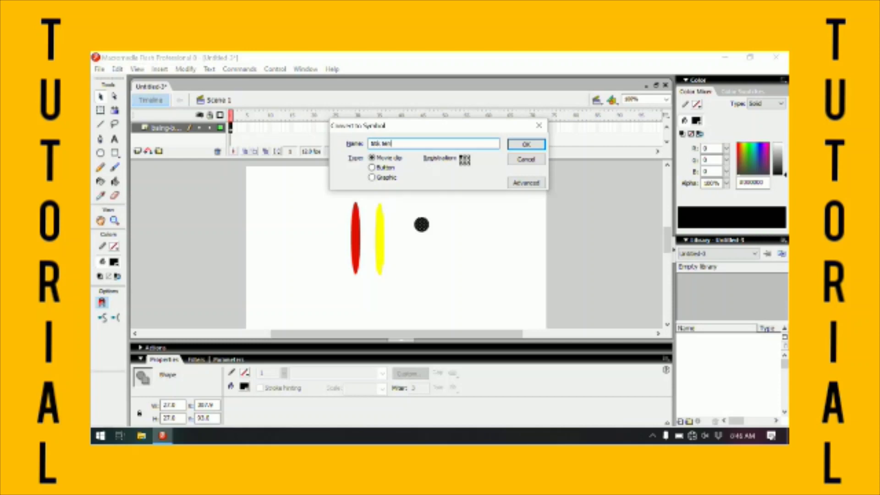
key("Return")
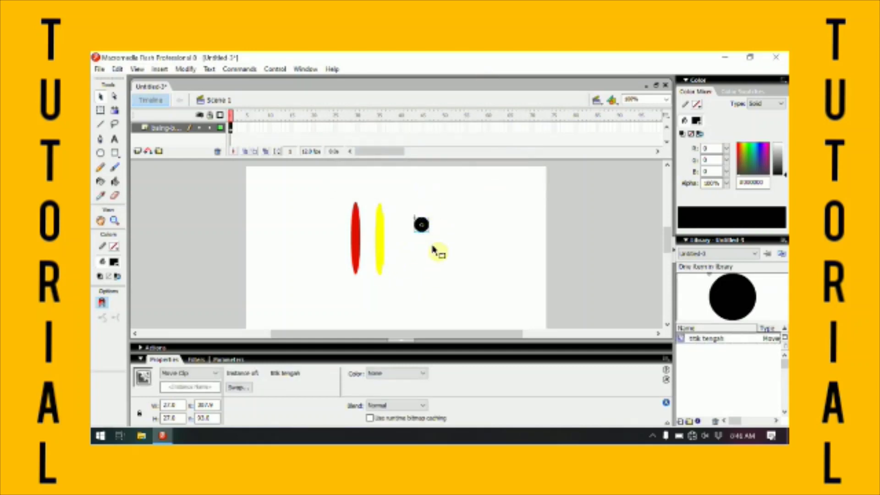
Show the rulers and place one horizontal and one vertical guide crossing at the black circle's centre
left_click(113, 222)
left_click_drag(389, 202, 467, 269)
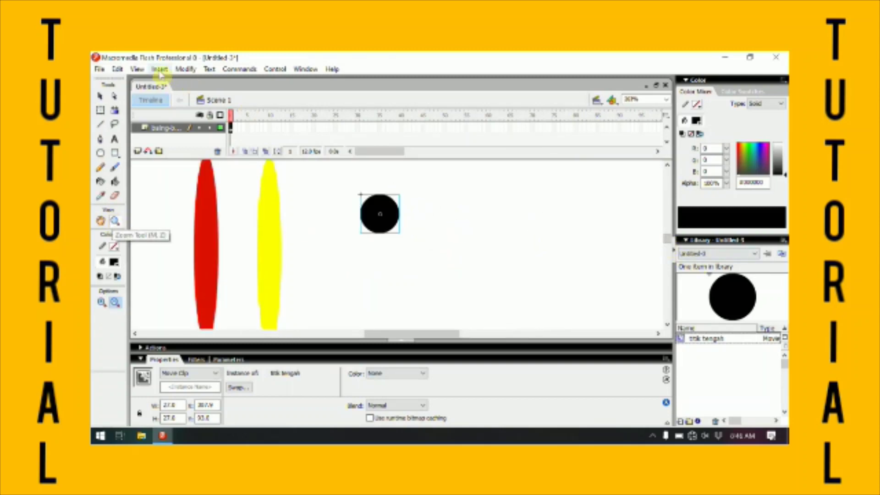
left_click(137, 69)
left_click(151, 165)
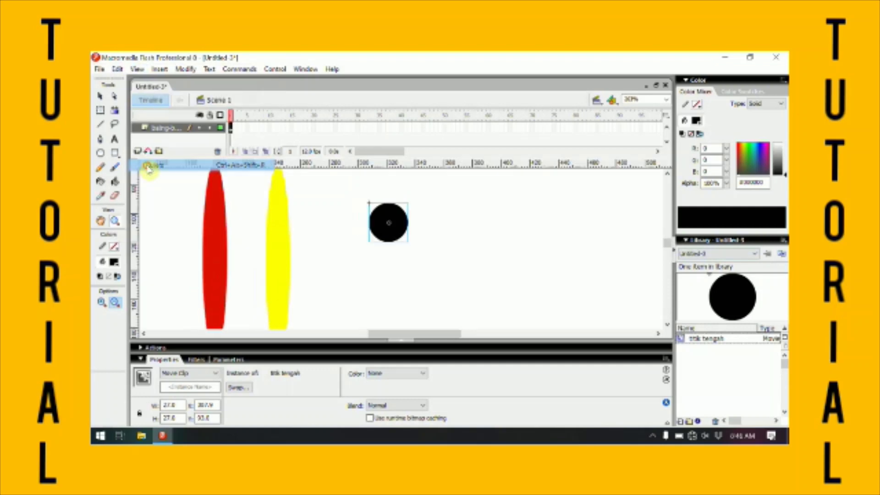
left_click_drag(391, 169, 389, 223)
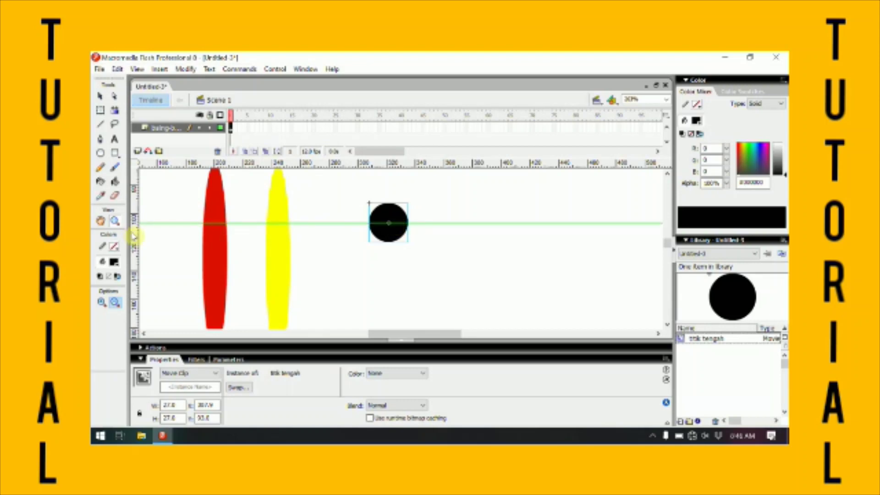
left_click_drag(133, 236, 389, 240)
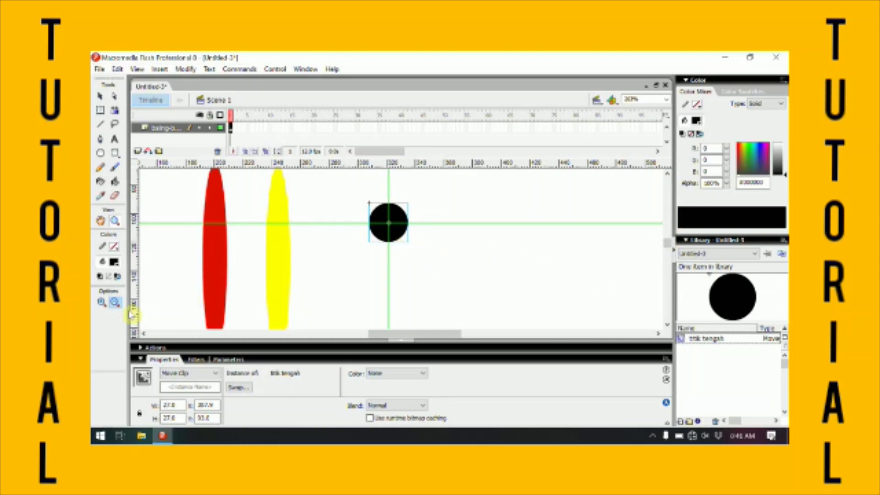
left_click(424, 240)
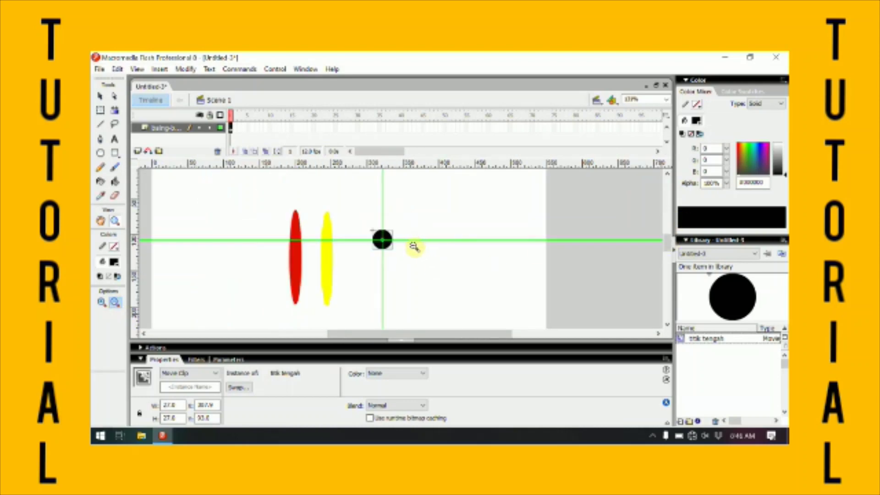
Move the yellow oval behind the black circle, centred on the crossing of the guides
left_click(101, 98)
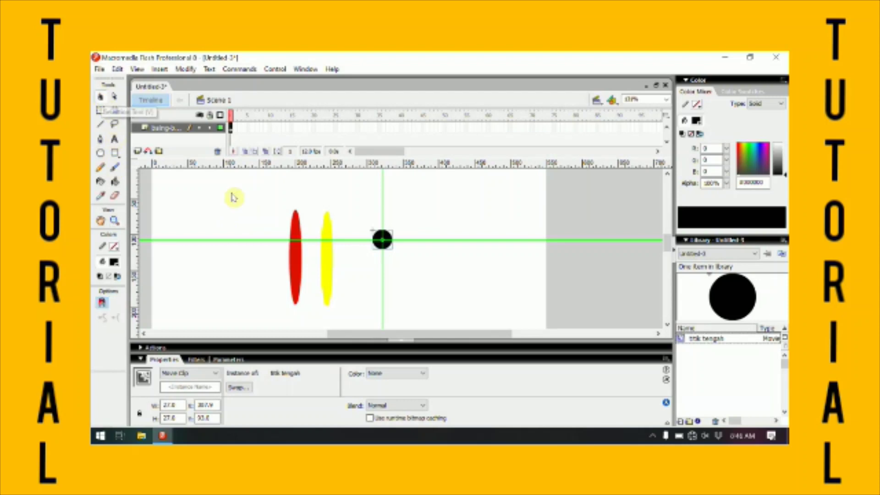
left_click(330, 274)
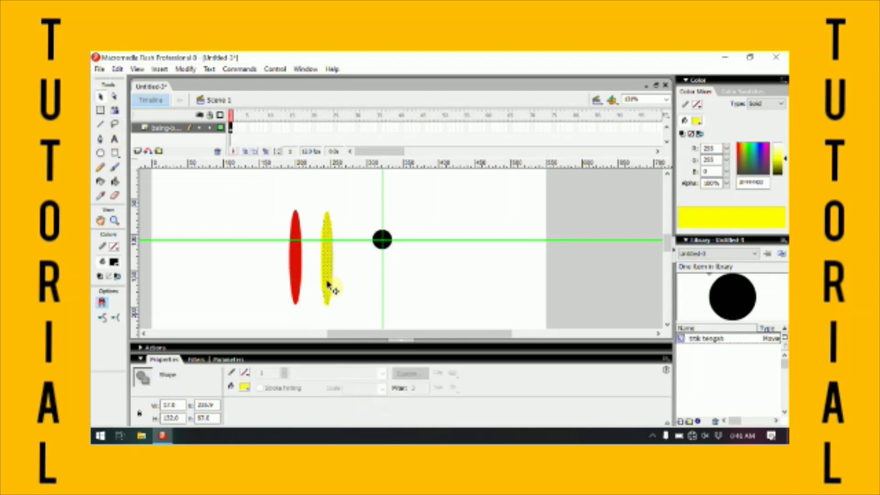
left_click_drag(330, 288, 388, 271)
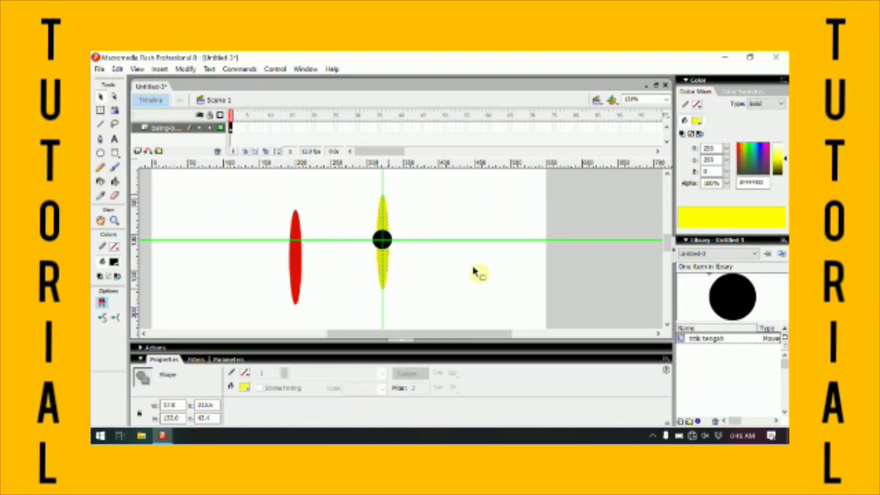
Rotate the red oval to horizontal and centre it on the guide crossing behind the black circle
left_click(101, 110)
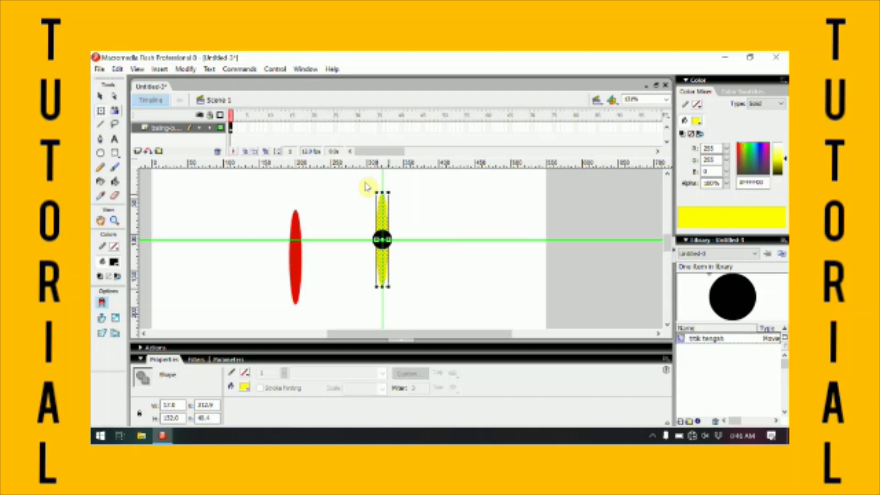
left_click(298, 268)
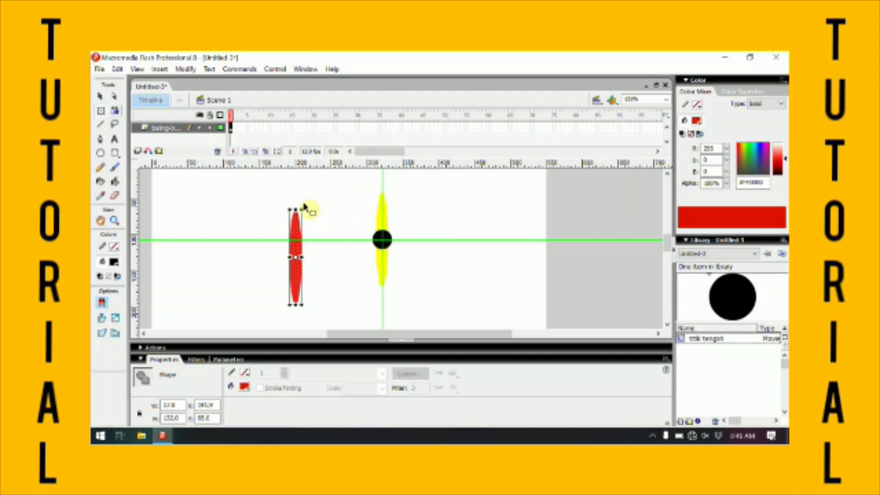
left_click_drag(304, 202, 383, 243)
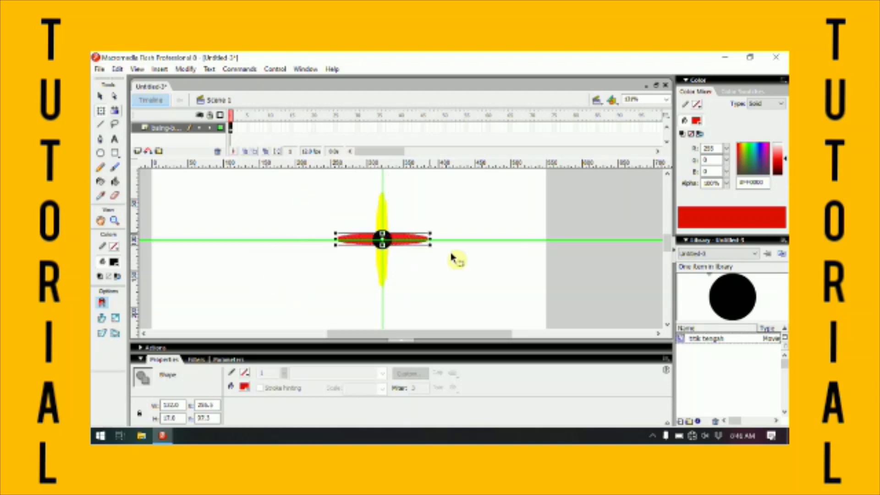
key("Down")
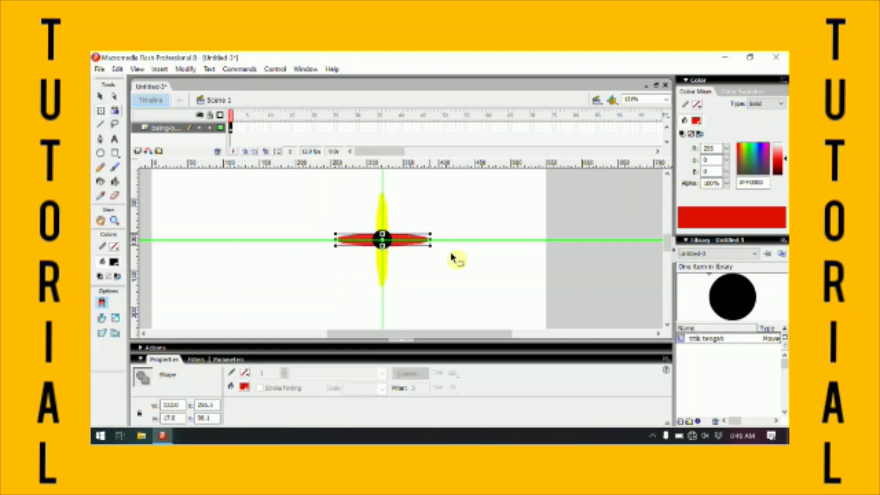
Select both ovals and the black circle together and convert them to a movie clip symbol named "baling baling"
key("v")
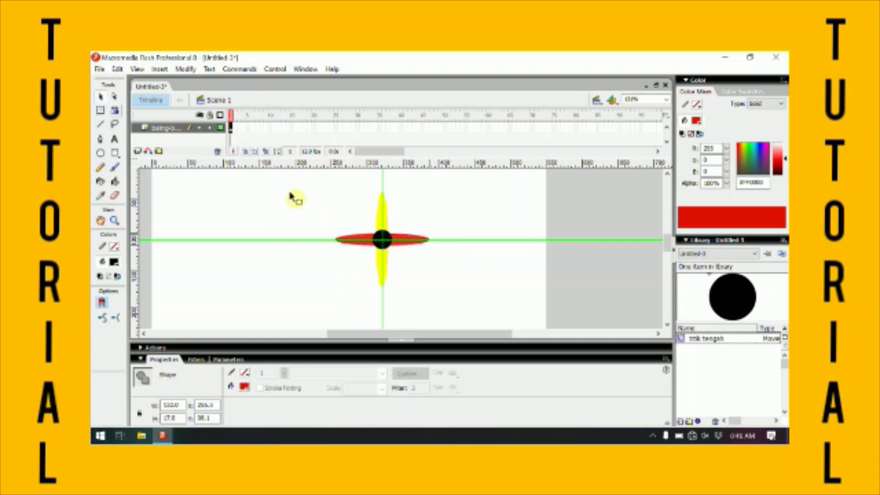
left_click_drag(299, 186, 453, 295)
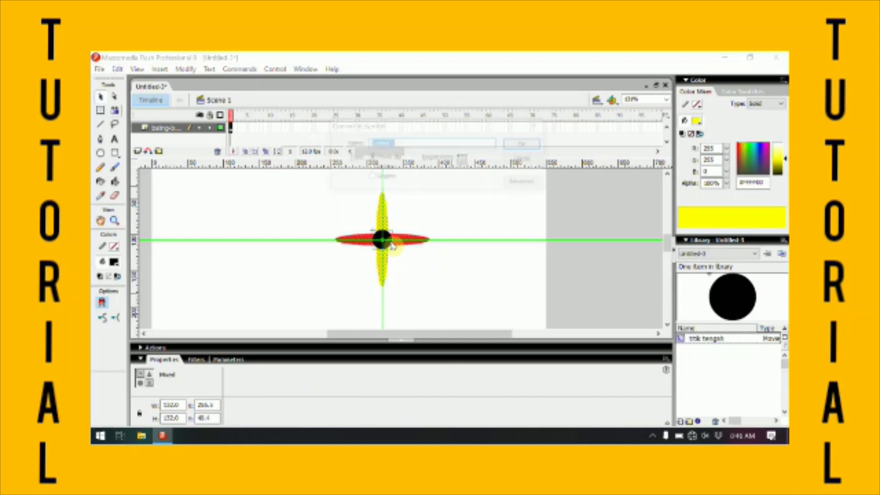
key("F8")
type("baling baling")
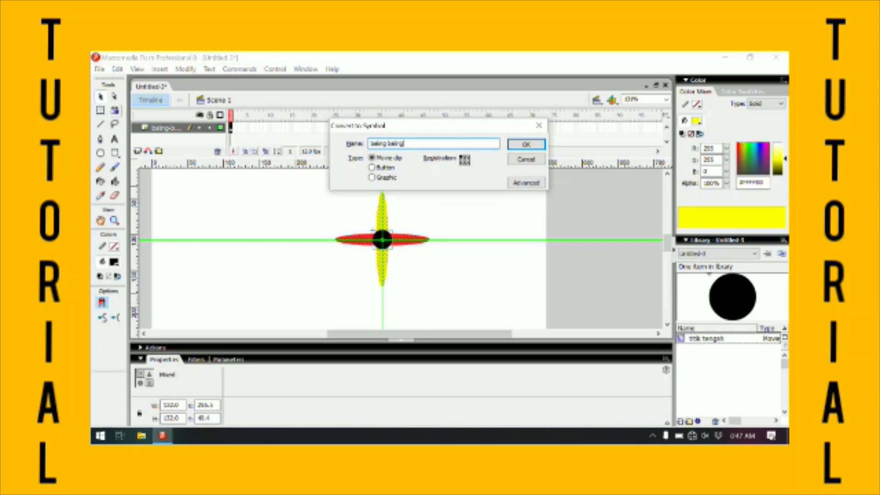
key("Return")
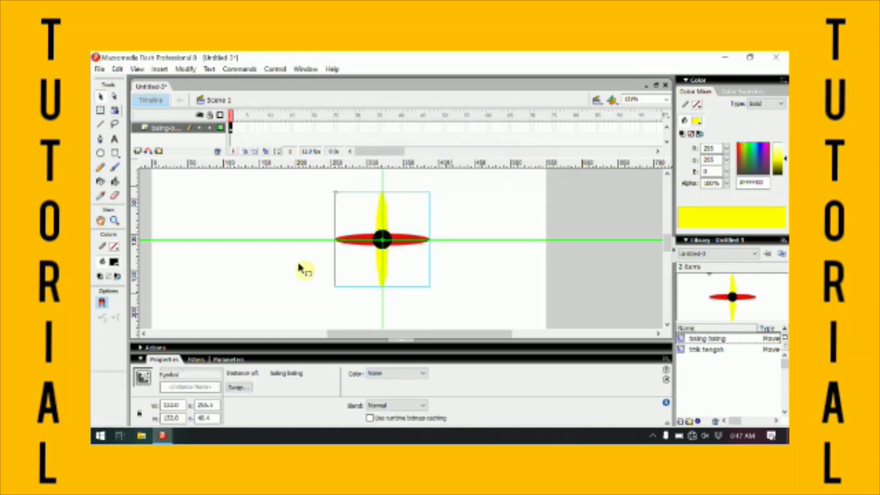
Zoom out to show the whole stage and move the propeller to the left half of the stage at mid-height
left_click(142, 360)
left_click_drag(397, 397, 377, 399)
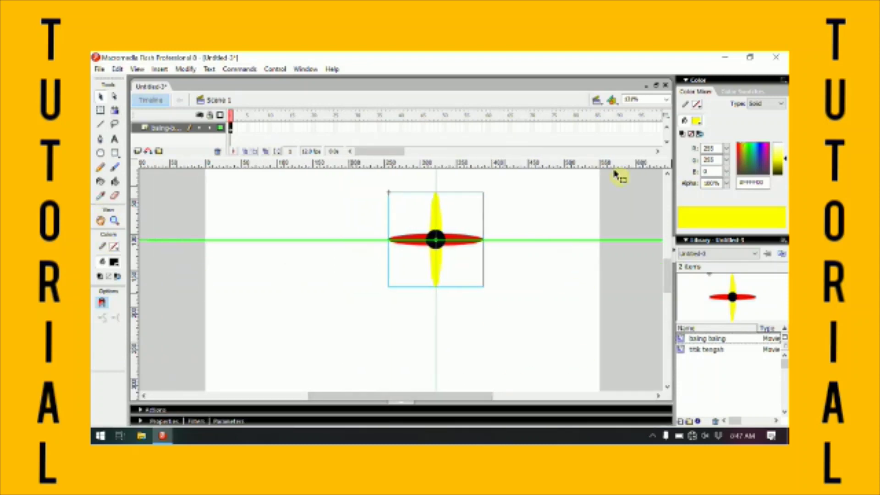
left_click(114, 221)
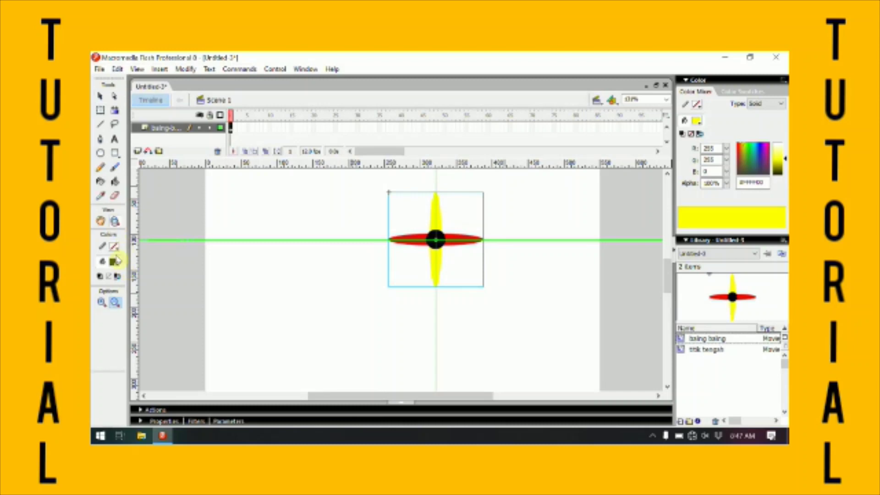
left_click(114, 302)
left_click(343, 316)
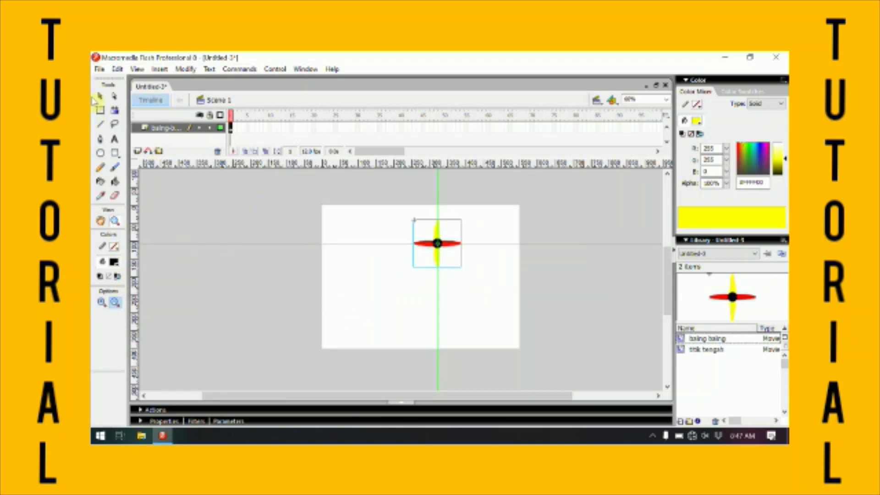
left_click(100, 97)
left_click_drag(436, 253, 385, 288)
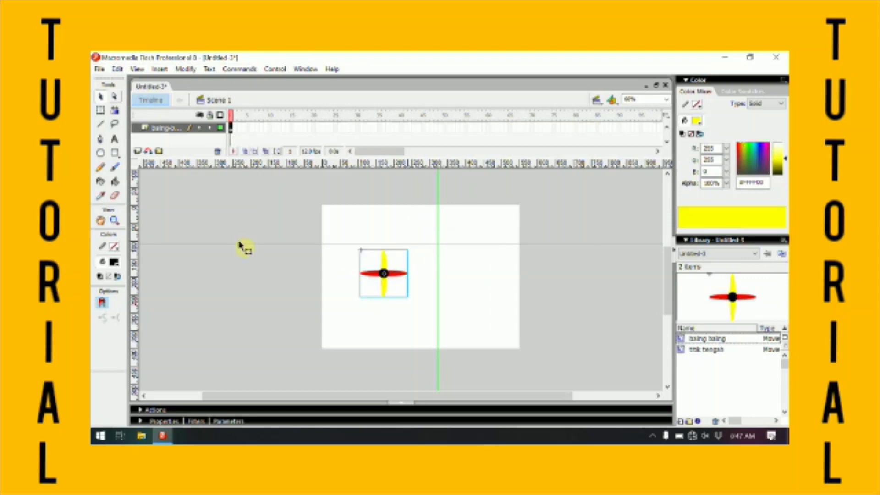
Add a layer named "tiang" and place it beneath the propeller layer, keeping it active for drawing
left_click(137, 151)
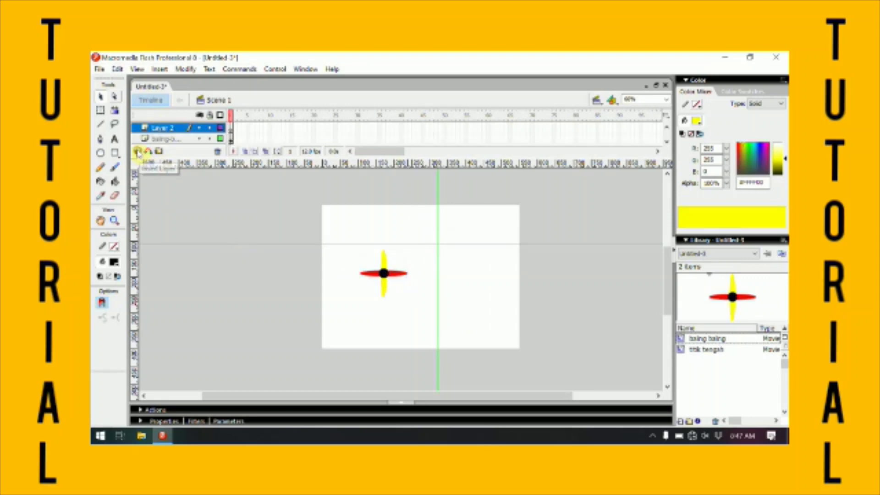
double_click(167, 127)
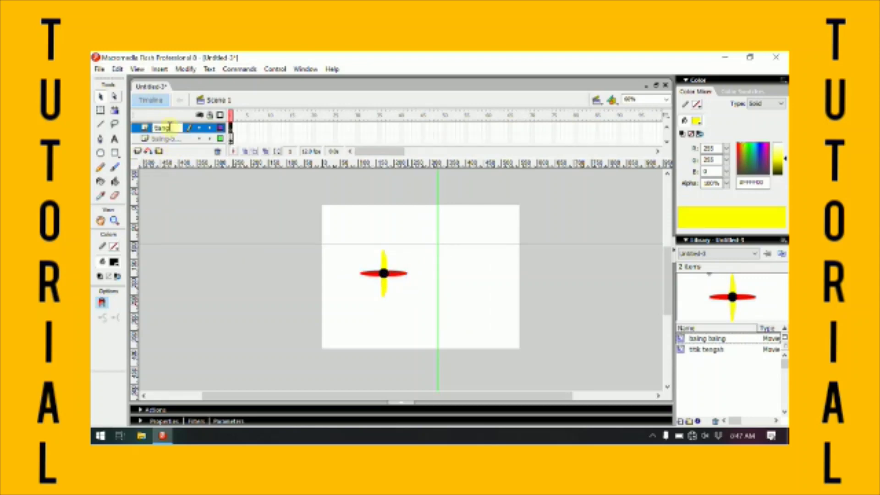
key("Return")
left_click_drag(160, 139, 162, 128)
left_click(163, 139)
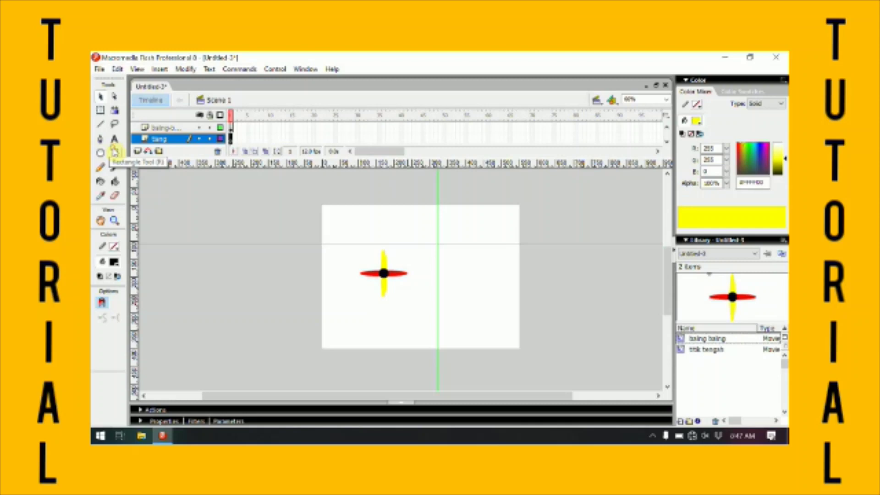
Draw a vertical rectangle about 34 px wide and 209 px tall, reaching down to the stage's bottom edge, as the pole
left_click(115, 152)
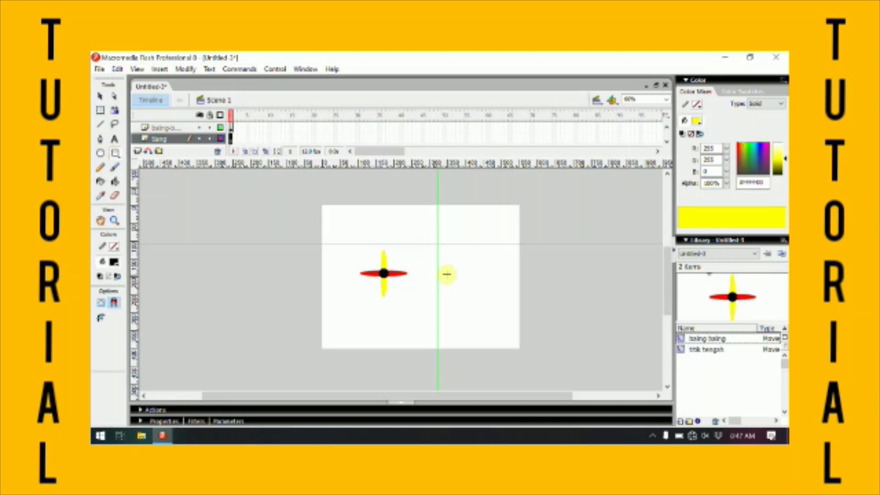
left_click_drag(447, 274, 458, 348)
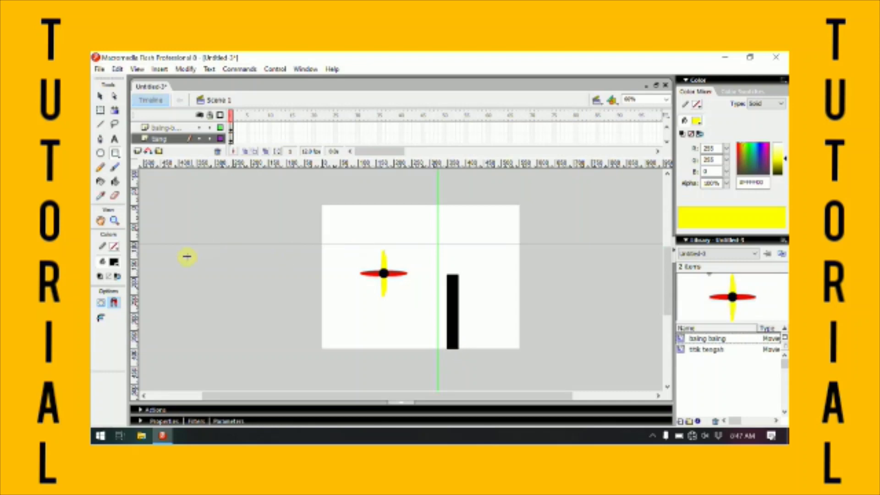
left_click(152, 421)
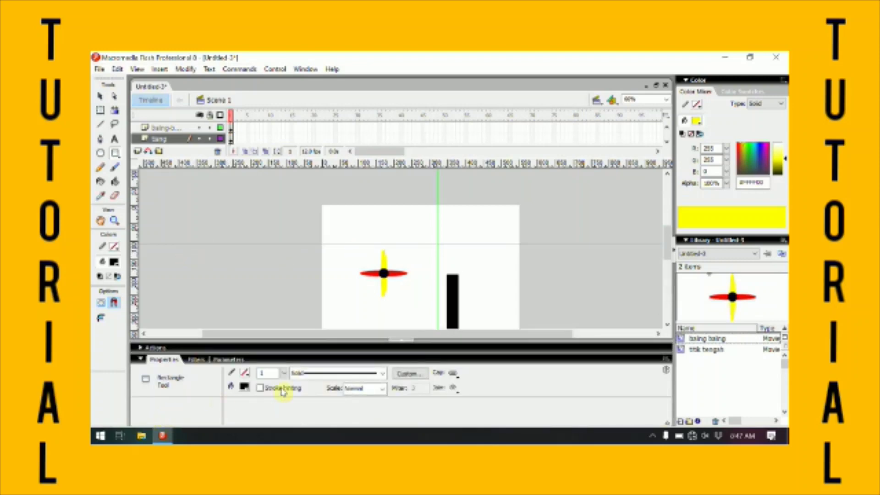
key("v")
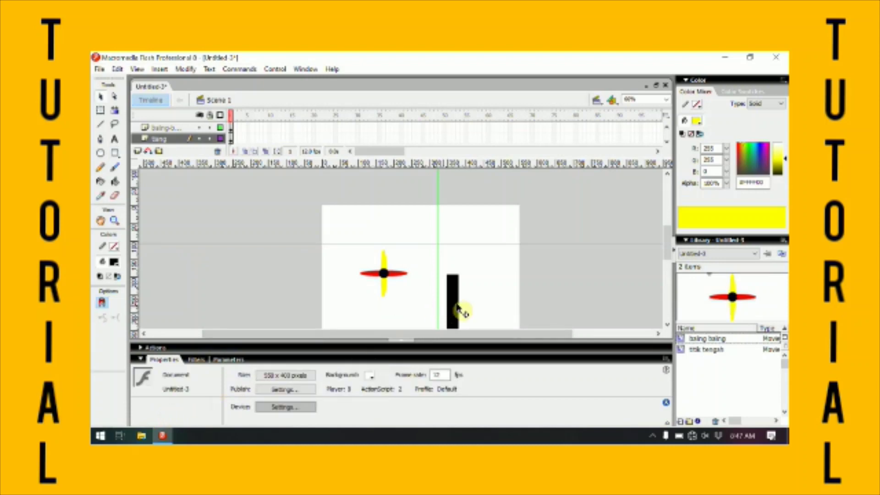
Fill the pole with a linear gradient from #996600 to #CC6600, shifting the #996600 stop to near the gradient's middle
left_click(458, 308)
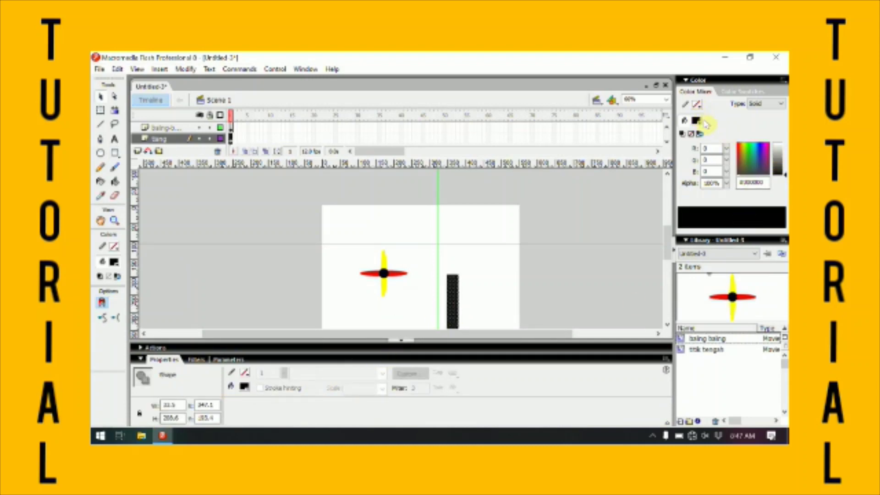
left_click(767, 104)
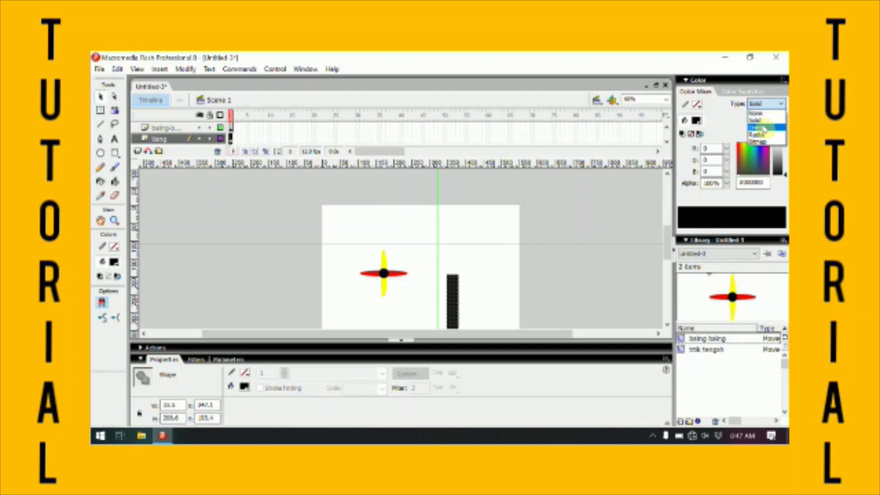
left_click(761, 129)
left_click(685, 203)
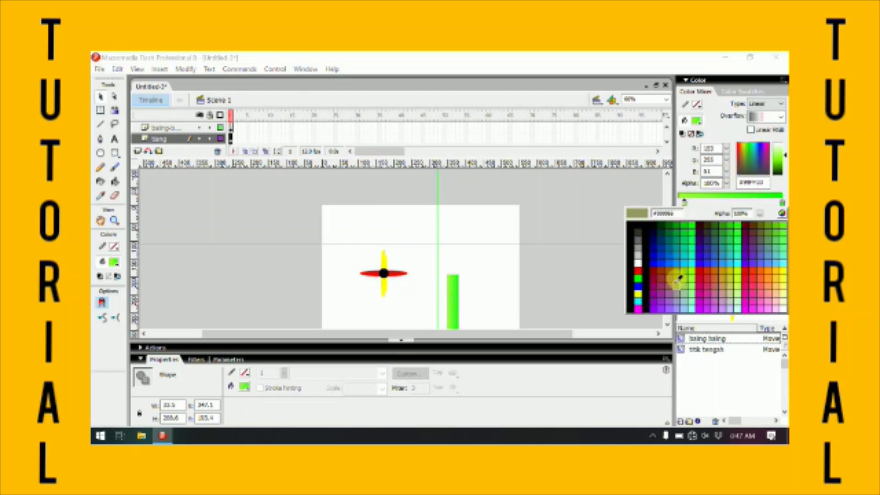
left_click(677, 265)
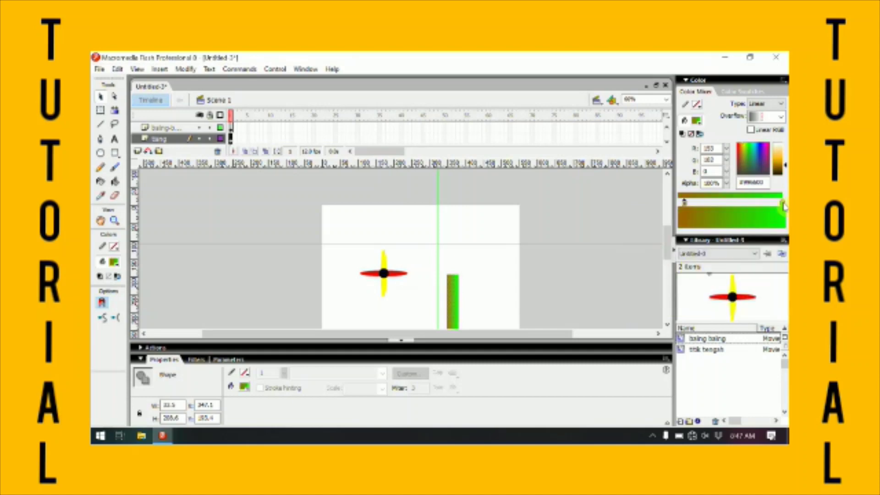
left_click(685, 203)
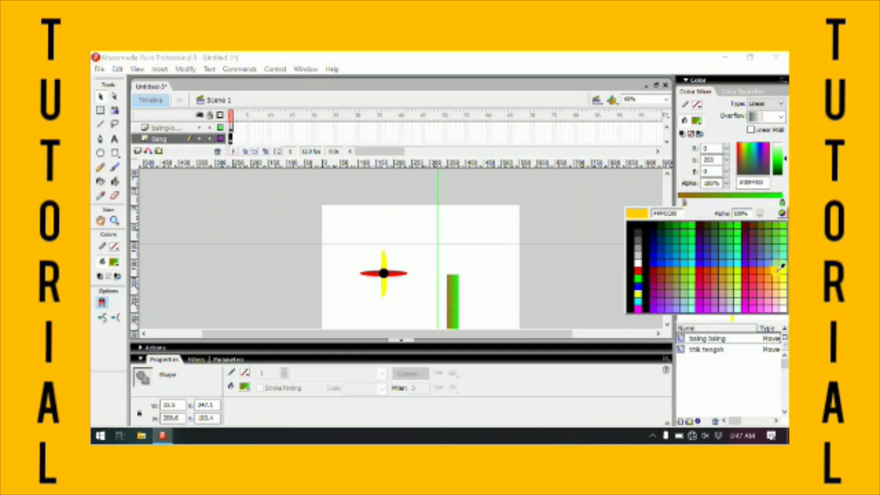
left_click(720, 268)
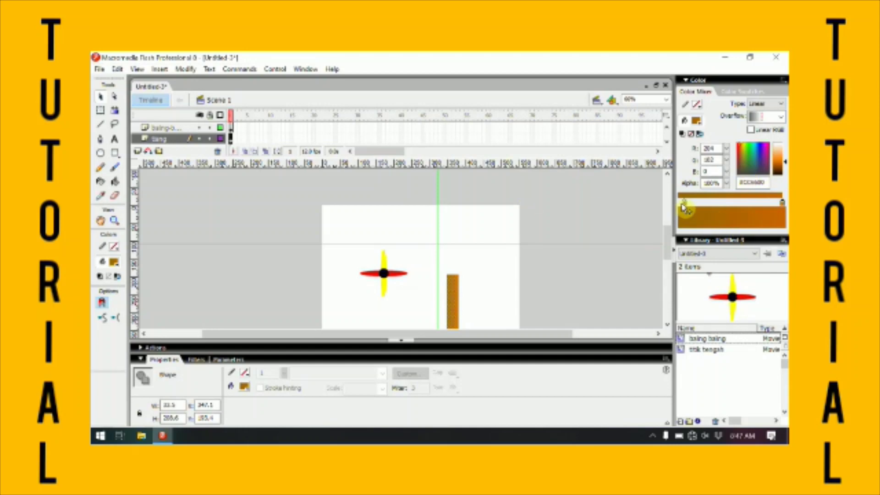
left_click_drag(684, 206, 737, 207)
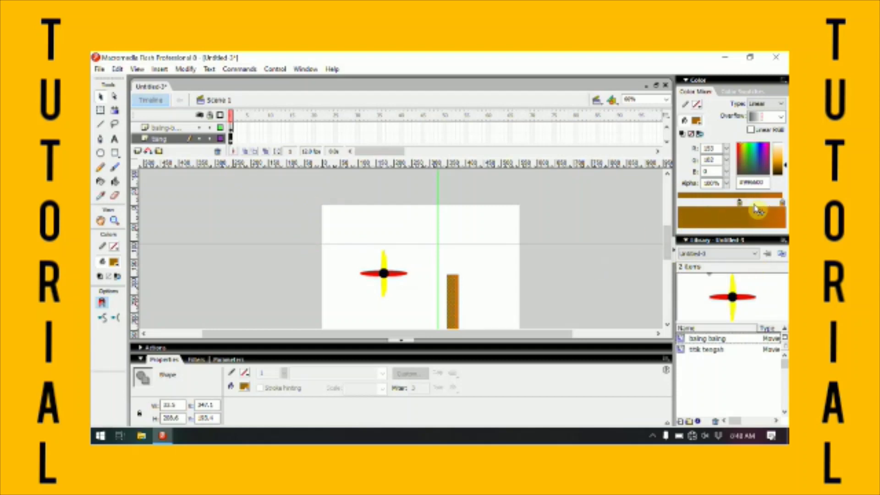
left_click_drag(739, 203, 728, 206)
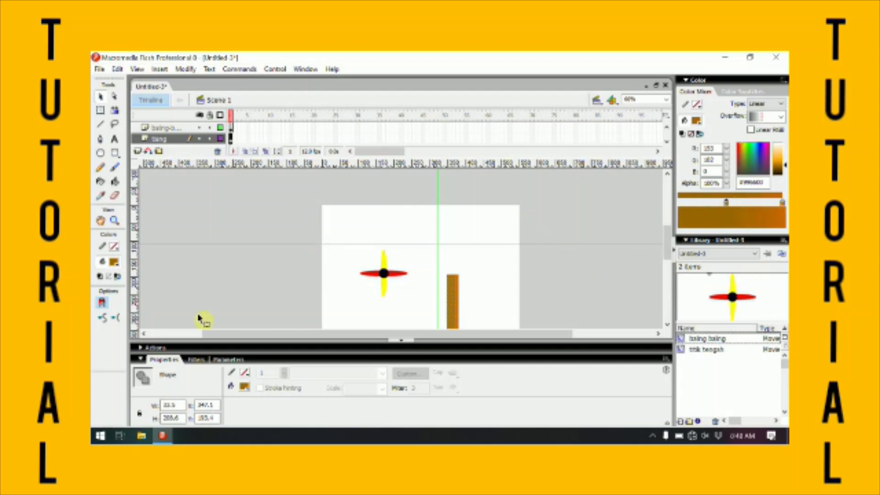
left_click(158, 360)
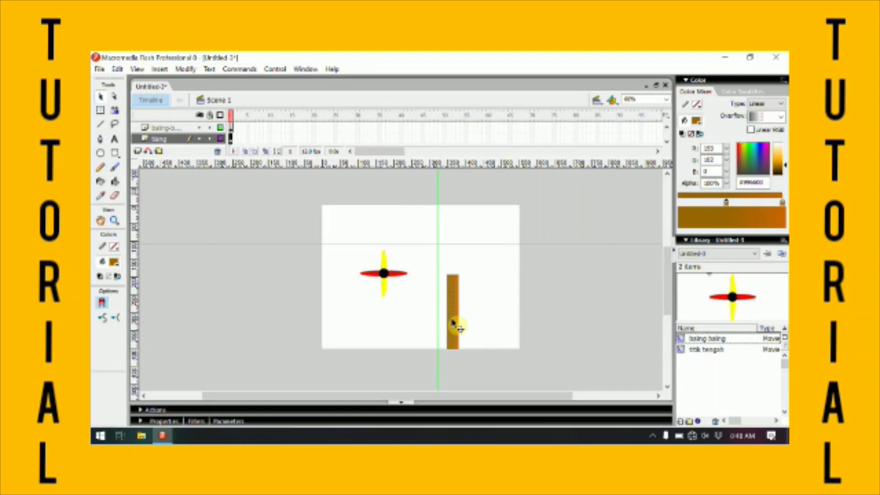
Move the pole behind the propeller and nudge it left until it is centred under the black hub
left_click_drag(453, 325, 388, 324)
key("Left")
key("Left")
key("Left")
key("Left")
key("Left")
key("Left")
key("Left")
key("Left")
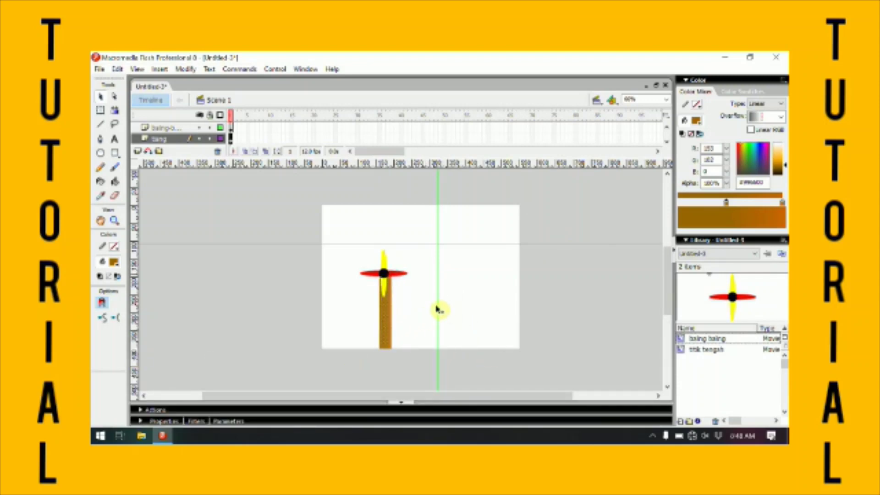
Nudge the propeller down slightly so its black hub covers the top end of the pole
left_click(386, 286)
key("Down")
key("Down")
key("Down")
key("Down")
key("Down")
key("Down")
key("Down")
key("Down")
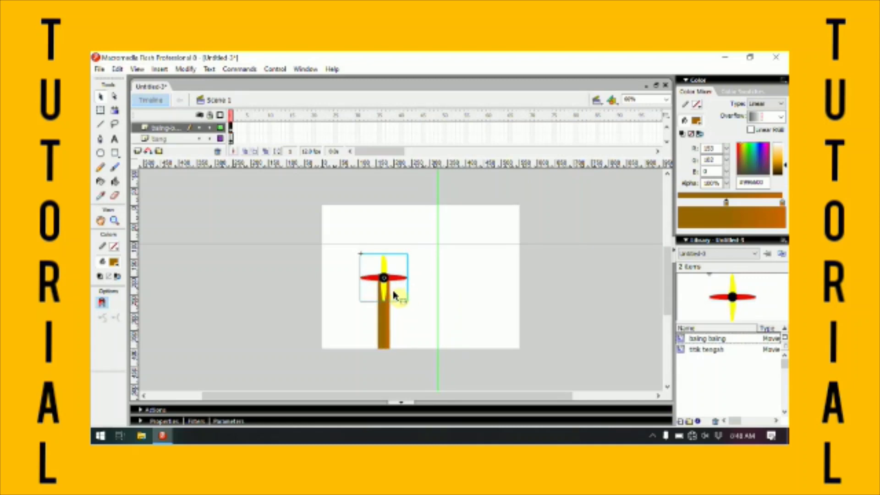
left_click(347, 248)
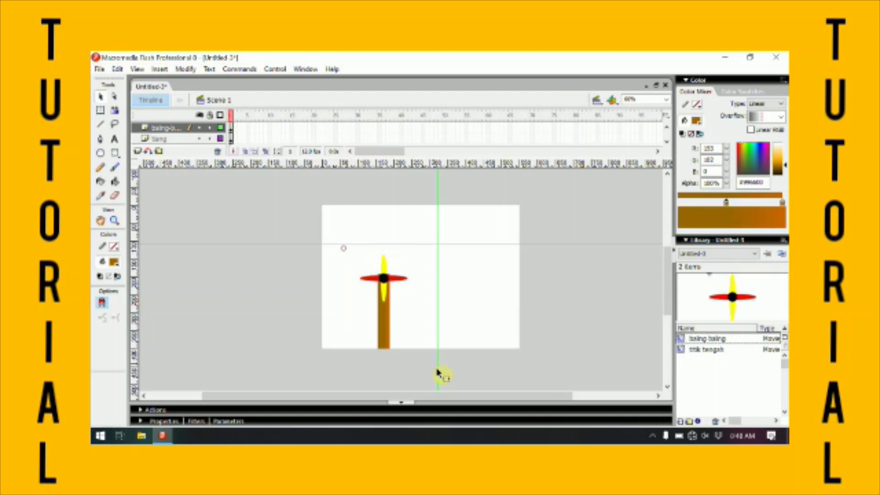
Select the propeller and pole together and nudge both slightly to the right on the stage
left_click(383, 291)
left_click(390, 296, "shift")
key("Right")
key("Right")
key("Right")
key("Right")
key("Right")
key("Right")
key("Right")
key("Right")
key("Right")
key("Right")
key("Right")
key("Right")
key("Right")
key("Right")
key("Right")
key("Right")
key("Right")
key("Right")
key("Right")
key("Right")
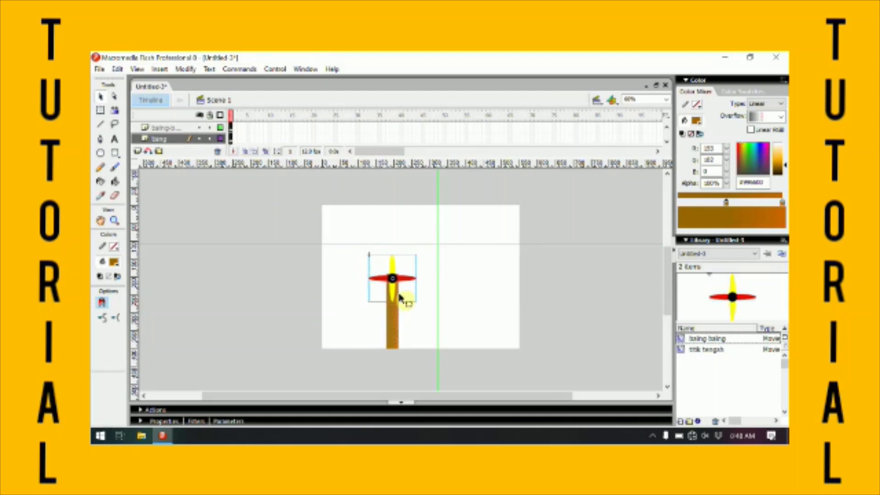
key("Right")
key("Right")
key("Right")
key("Right")
key("Right")
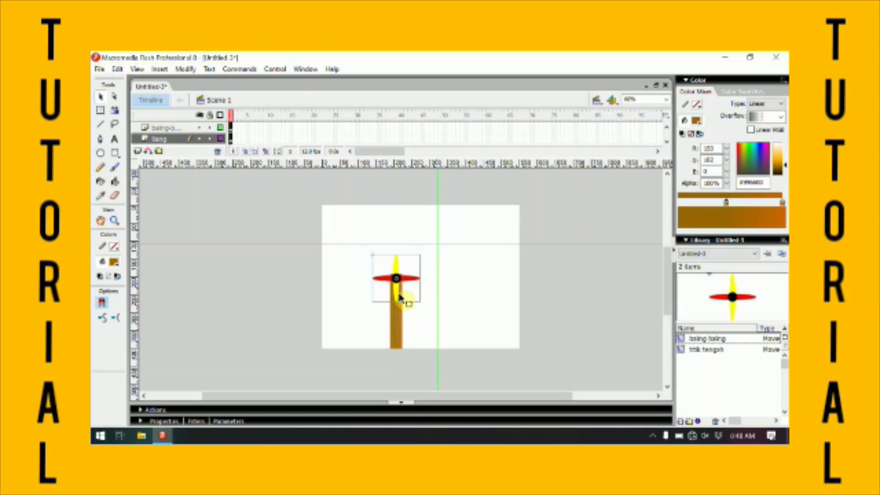
left_click(461, 304)
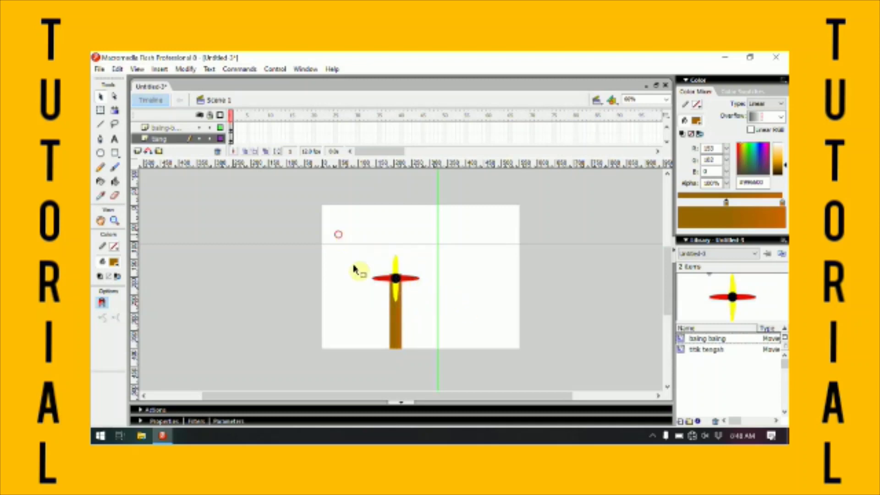
left_click_drag(356, 267, 445, 383)
left_click(495, 293)
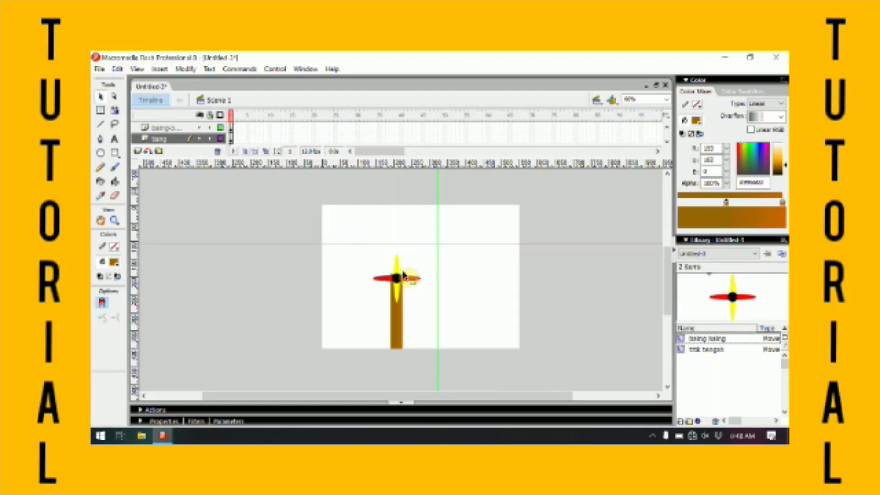
Enlarge the propeller slightly about its centre, keeping its proportions, and shift it together with the pole a little further right
left_click(156, 128)
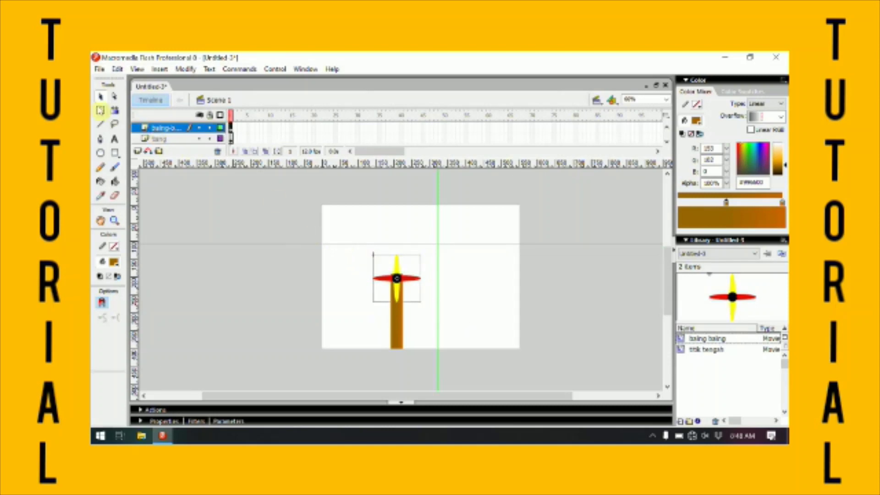
left_click(100, 111)
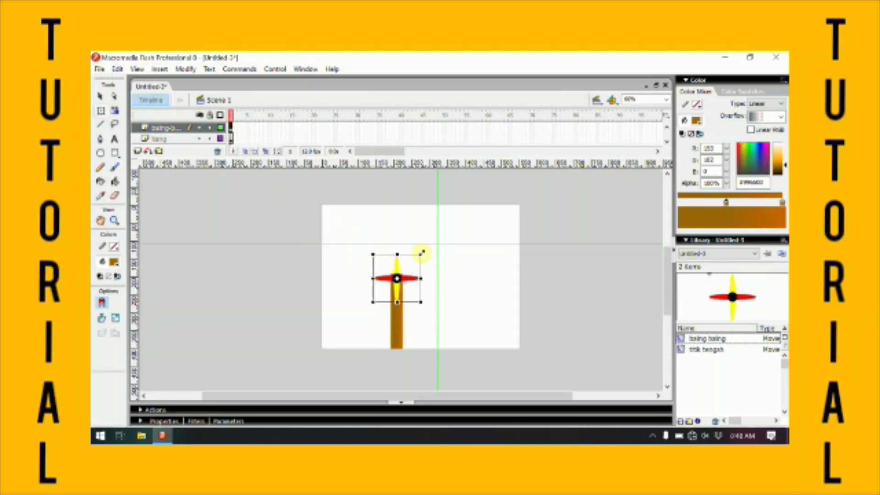
left_click_drag(422, 252, 433, 247)
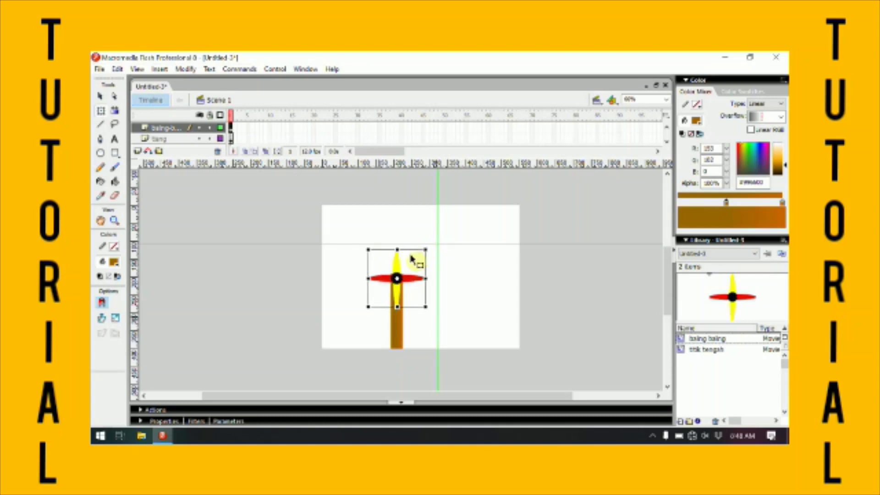
left_click_drag(339, 237, 477, 384)
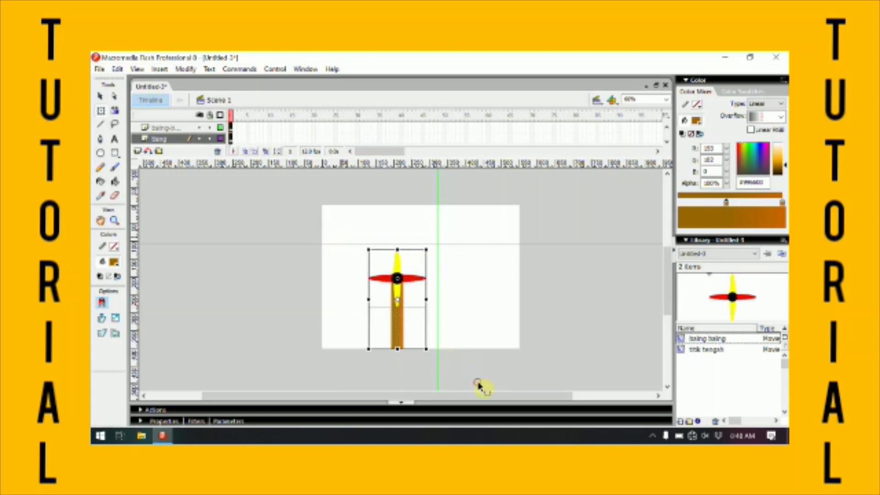
left_click(463, 317)
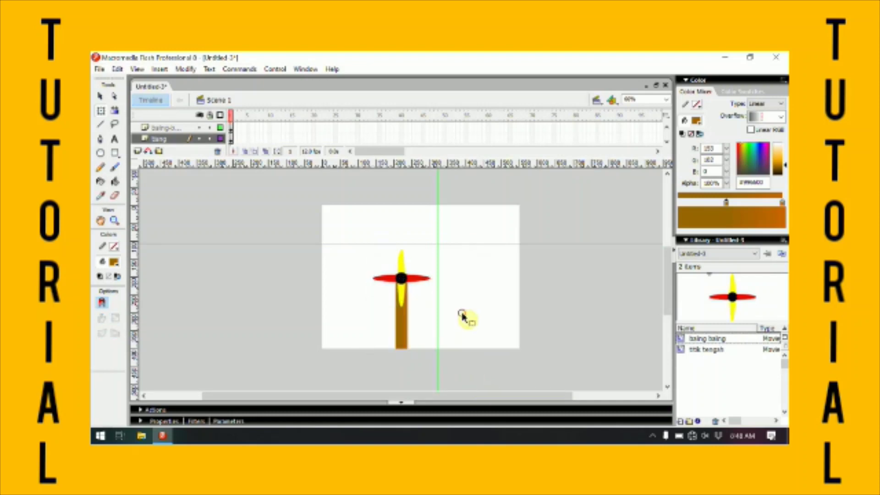
Insert a keyframe at frame 5 of the propeller layer
left_click(161, 131)
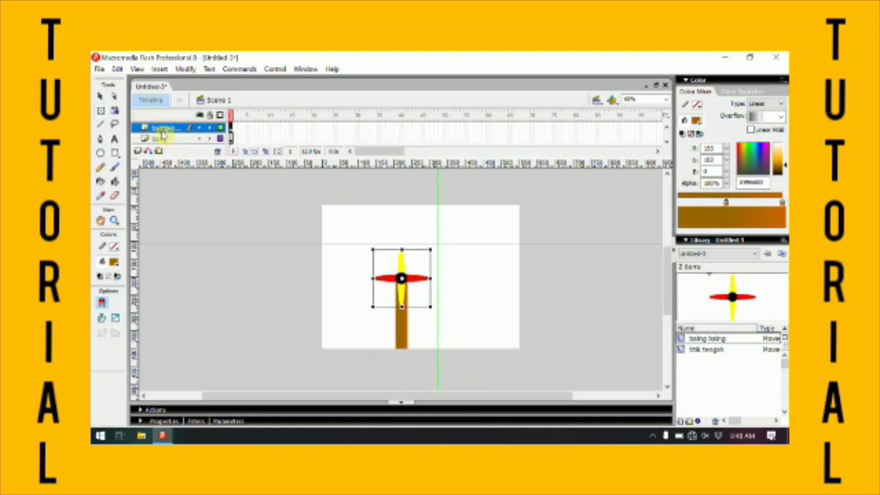
right_click(247, 129)
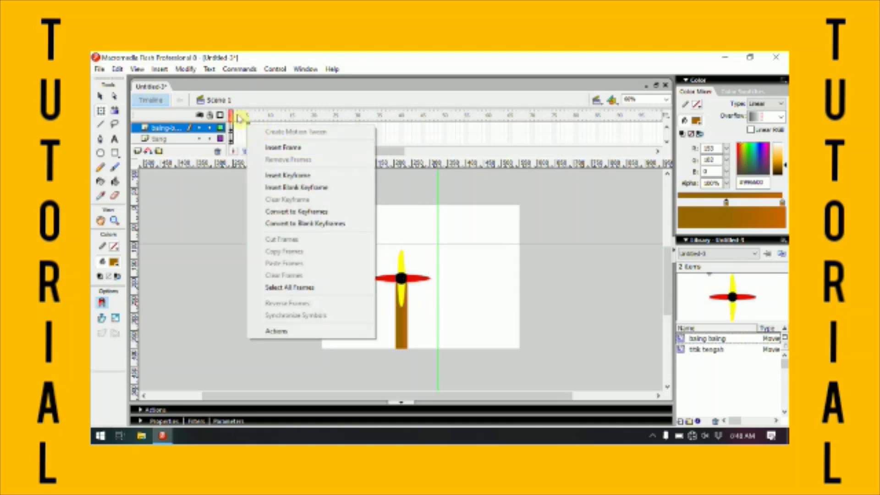
left_click(276, 181)
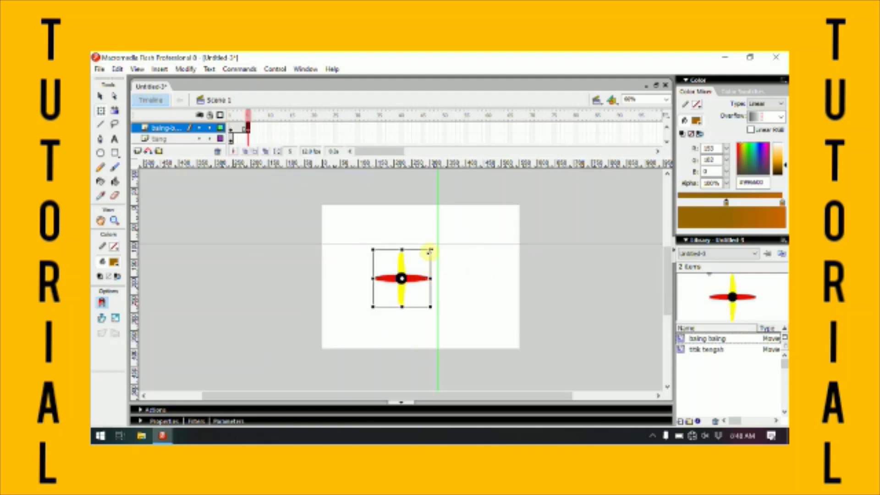
Rotate the propeller a quarter turn clockwise at frame 5 and create a motion tween between frames 1 and 5
left_click_drag(436, 247, 442, 297)
left_click(248, 133)
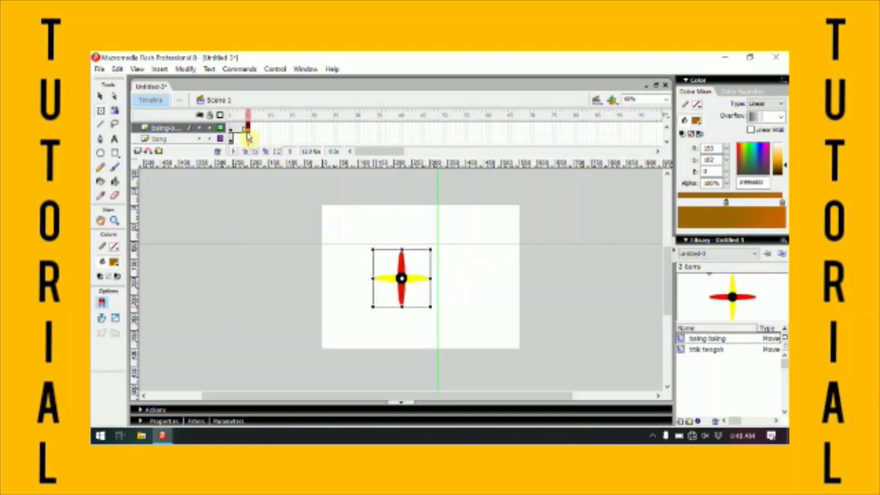
right_click(239, 131)
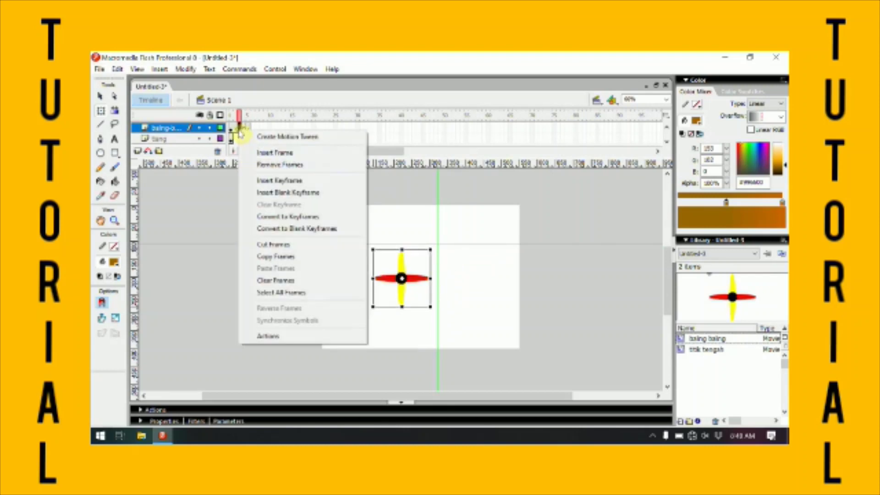
left_click(279, 138)
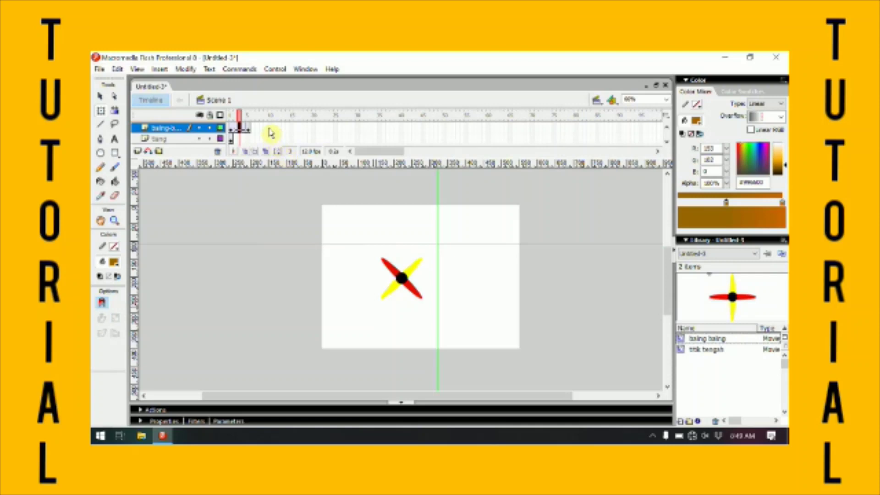
Insert a propeller keyframe at frame 10, rotate the propeller another quarter turn clockwise, and motion-tween frames 5 to 10
left_click(270, 131)
right_click(270, 132)
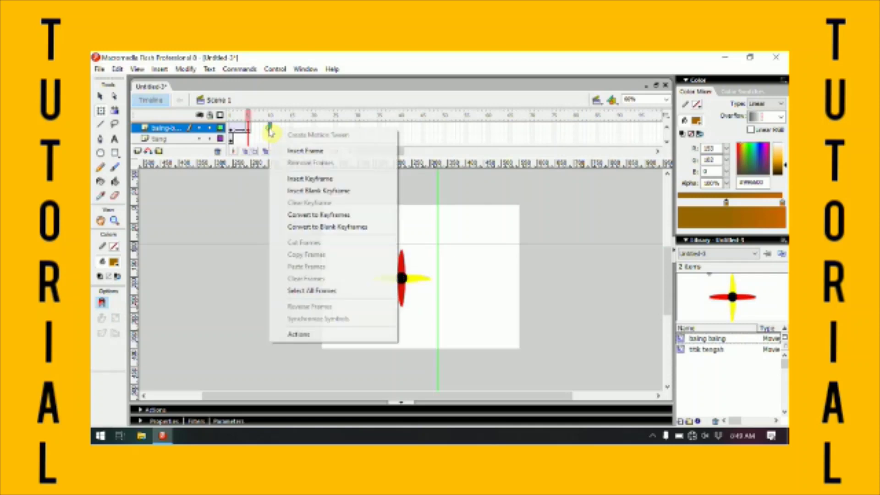
left_click(296, 179)
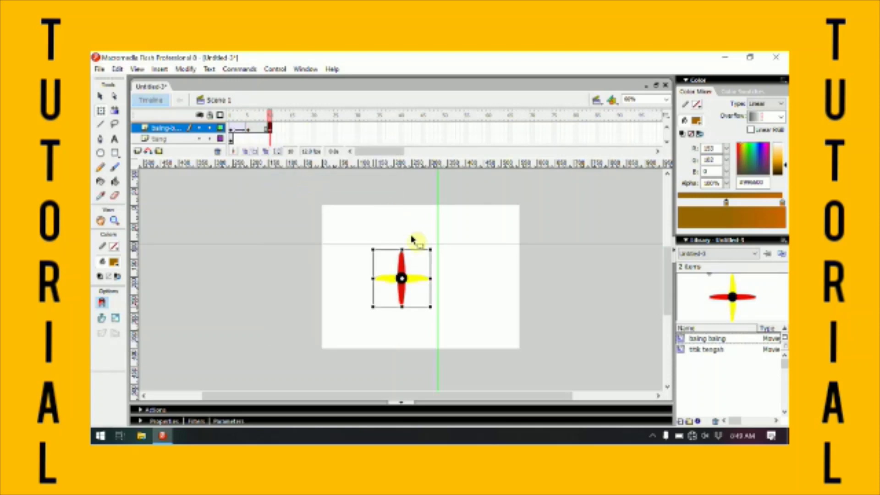
left_click_drag(434, 245, 443, 299)
right_click(257, 128)
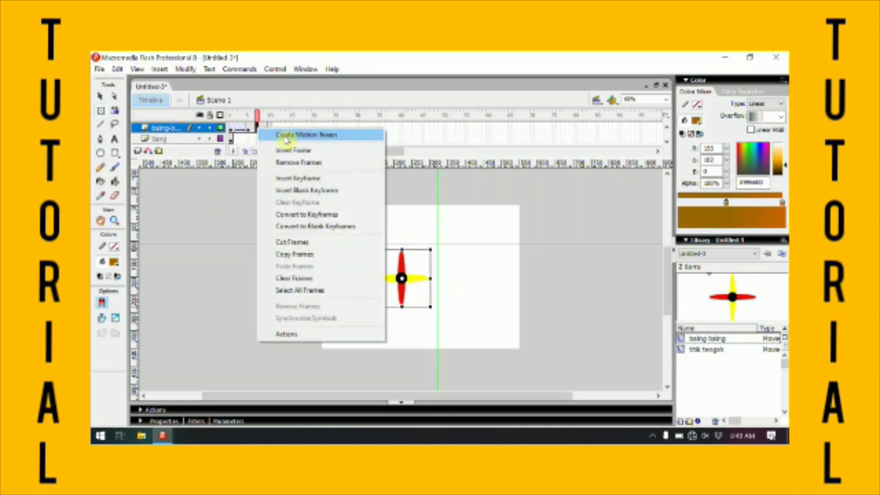
left_click(288, 136)
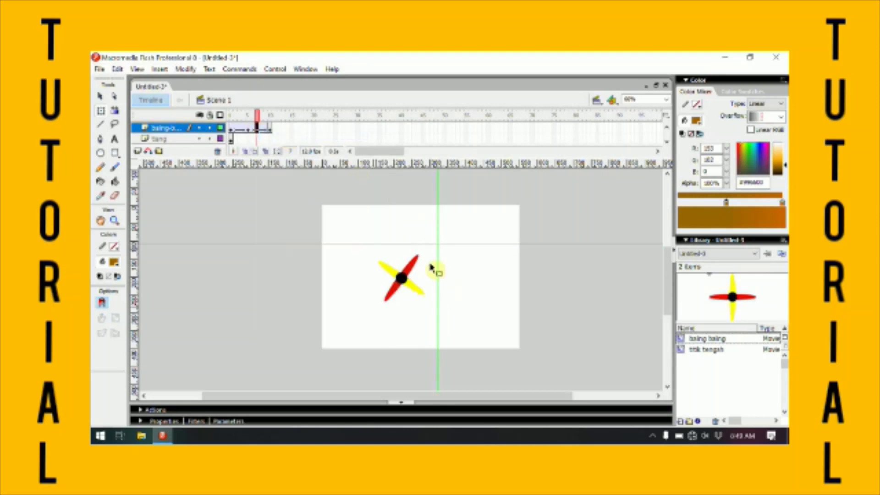
Insert a propeller keyframe at frame 15, turn the propeller a further quarter clockwise, and motion-tween frames 10 to 15
left_click(292, 129)
right_click(294, 129)
left_click(321, 174)
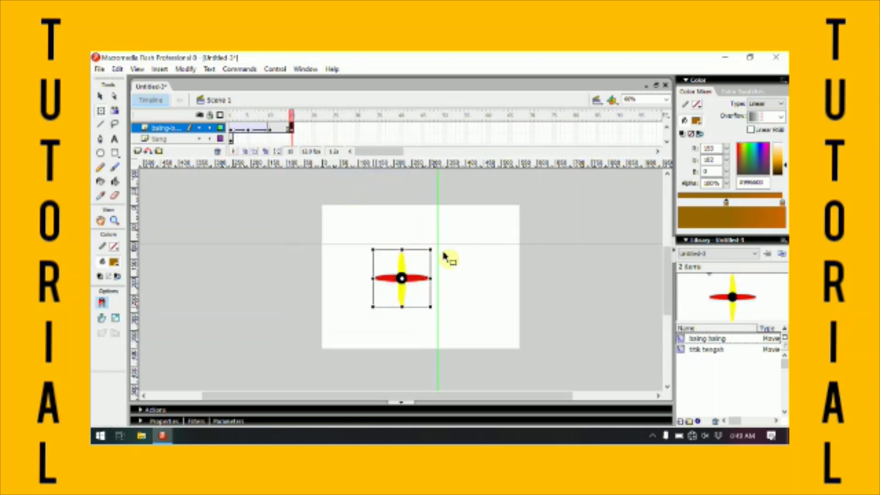
left_click_drag(436, 243, 435, 312)
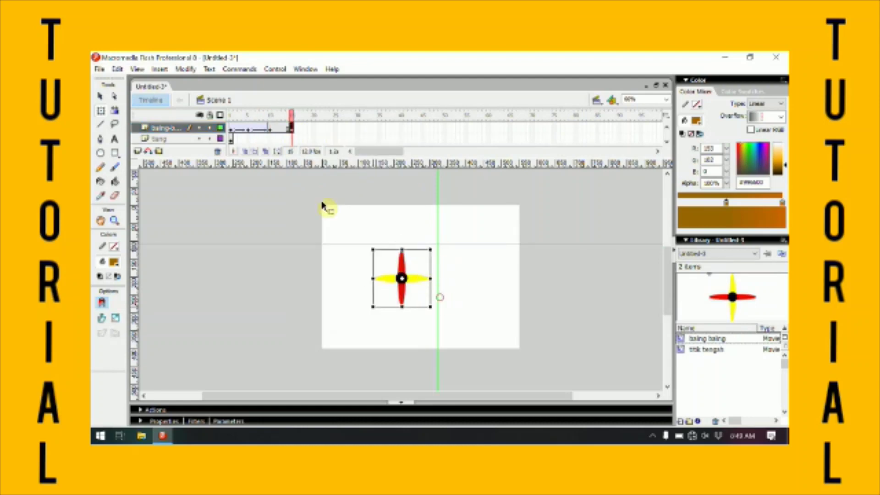
right_click(283, 129)
left_click(314, 134)
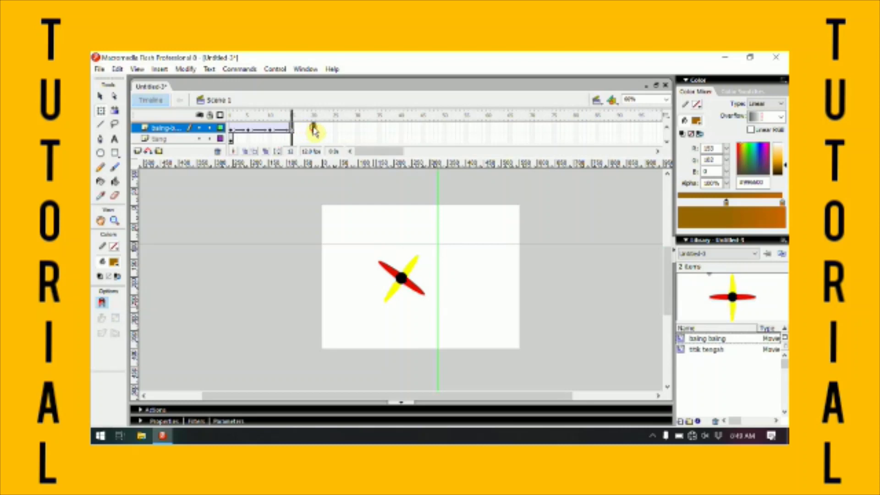
Insert a propeller keyframe at frame 20, complete the rotation with a last clockwise quarter turn, and motion-tween frames 15 to 20
right_click(314, 132)
left_click(343, 174)
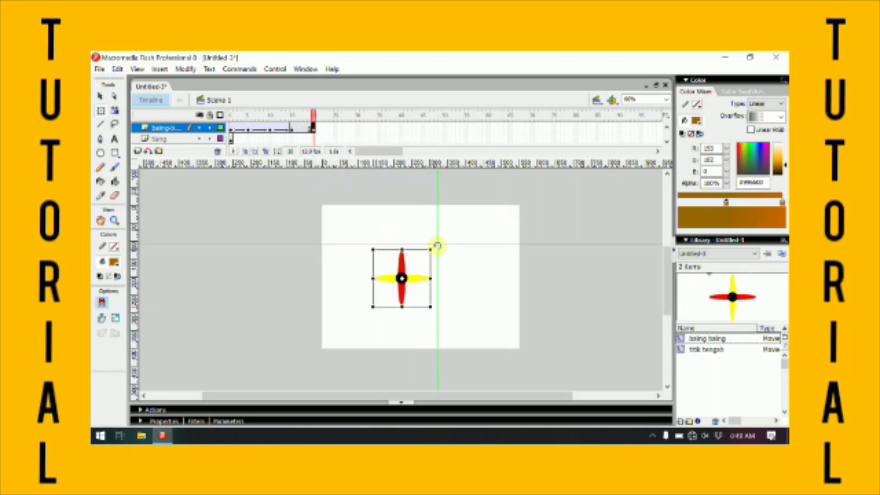
left_click_drag(437, 246, 436, 295)
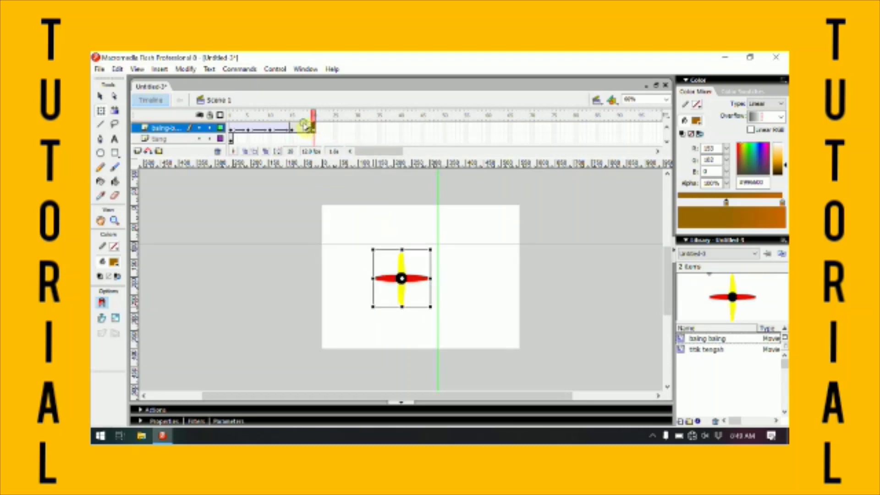
right_click(304, 126)
left_click(330, 133)
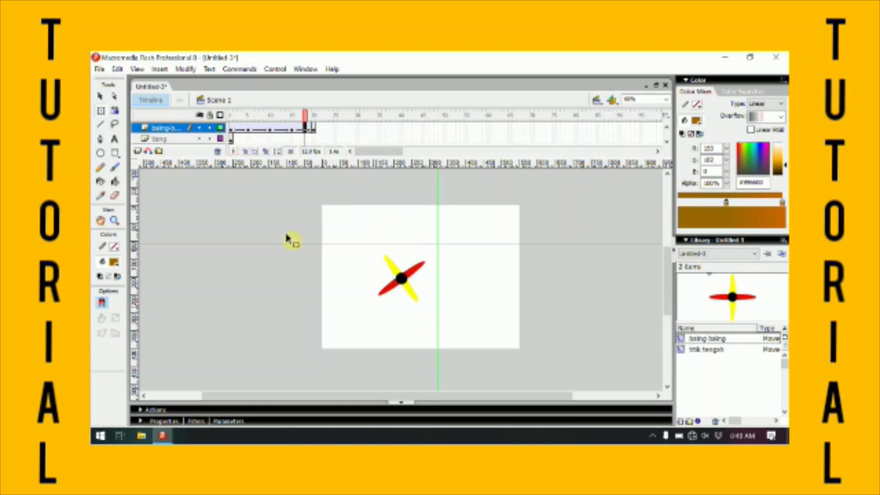
Insert a keyframe at frame 20 of the pole layer so the pole lasts as long as the propeller animation
left_click(173, 139)
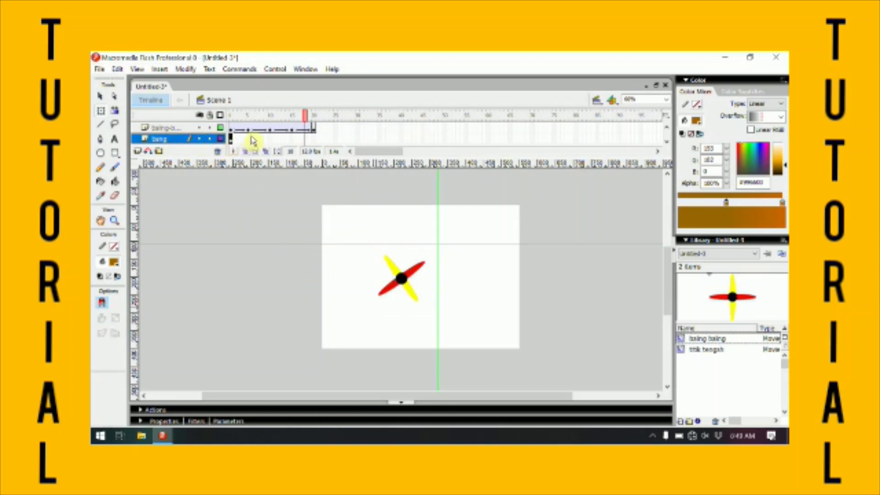
left_click(314, 140)
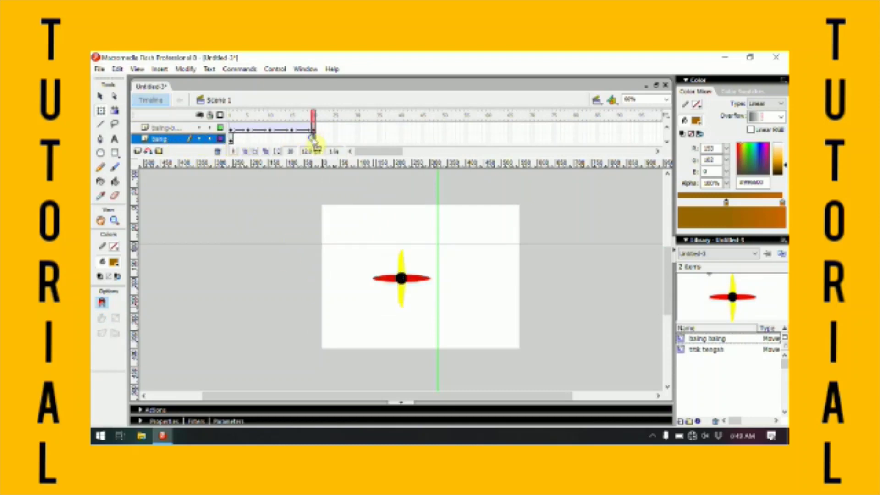
right_click(314, 140)
left_click(348, 189)
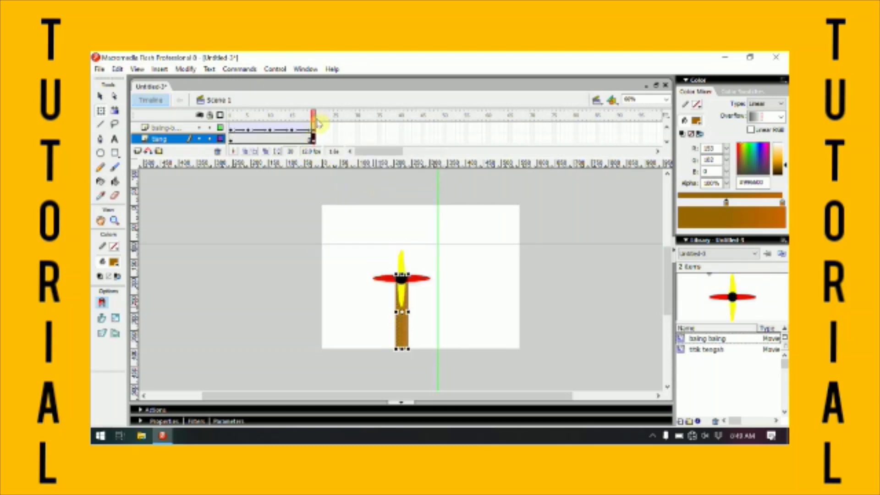
left_click_drag(314, 121, 319, 179)
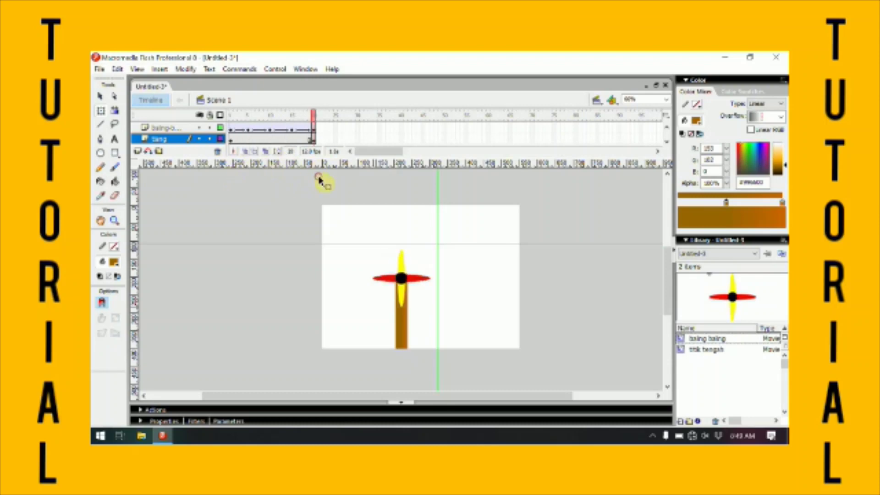
Add a new layer named bg and move it below the pole layer
left_click(138, 151)
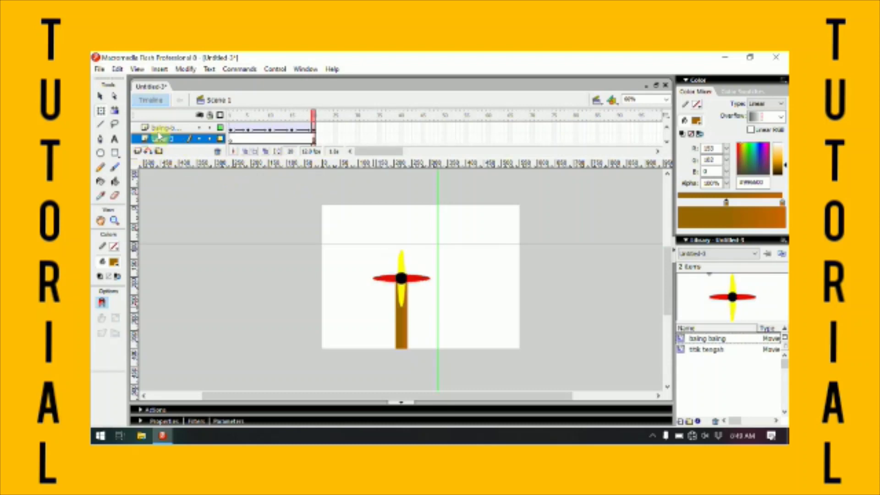
double_click(155, 139)
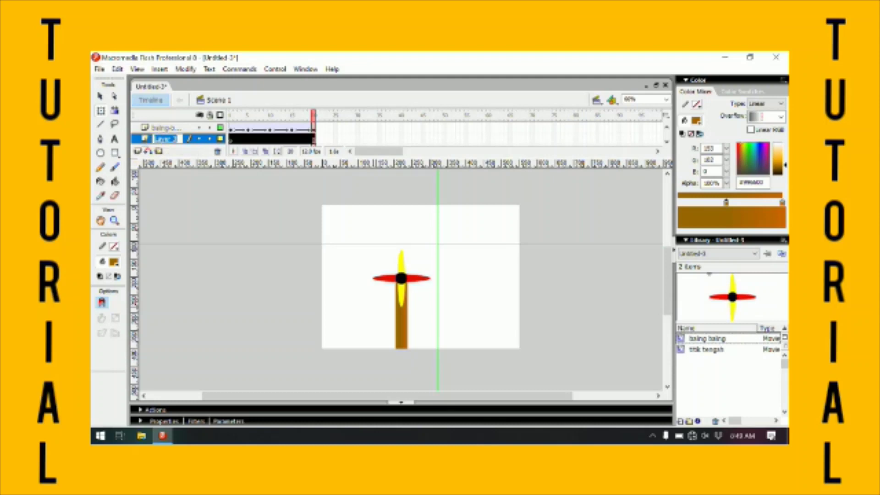
type("bgg")
left_click(156, 143)
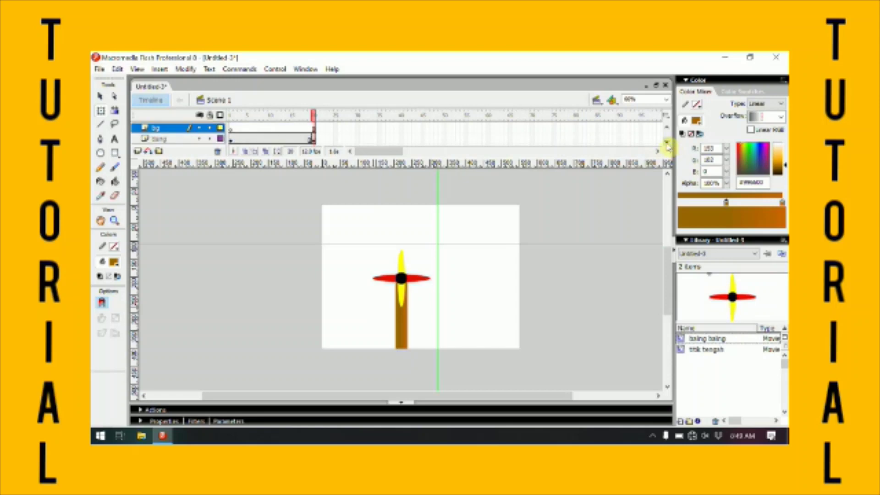
left_click(170, 129)
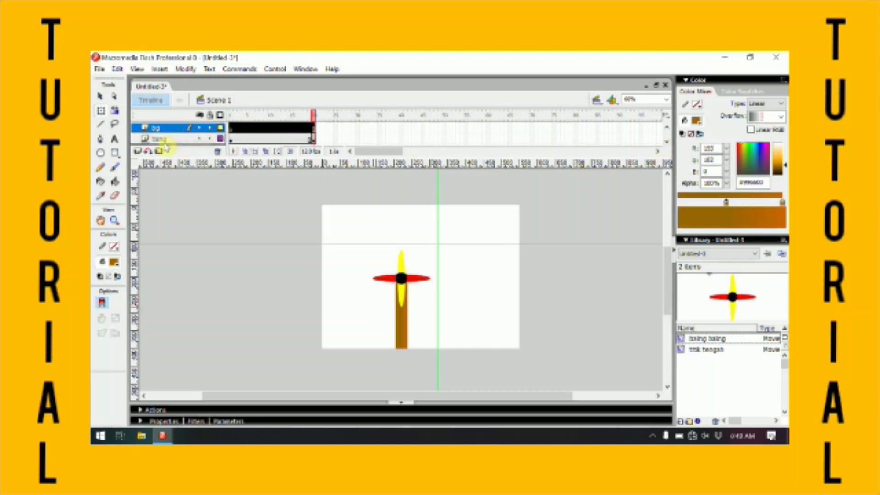
left_click_drag(165, 146, 166, 144)
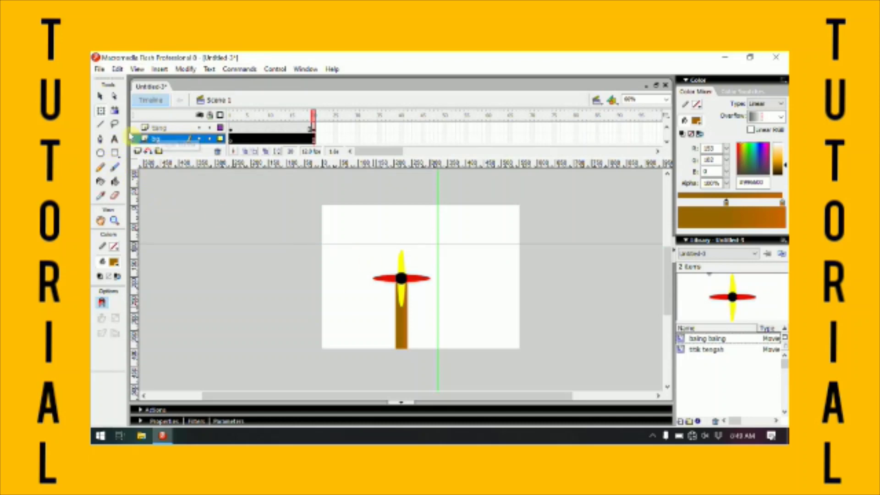
Draw an unfilled rectangle with a black #000000 outline along the stage edges on the bg layer
left_click(113, 154)
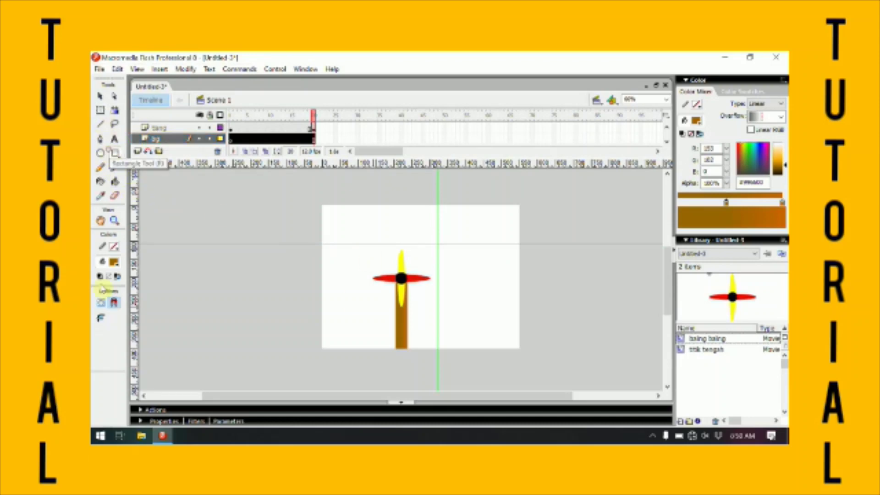
left_click(111, 263)
left_click(251, 265)
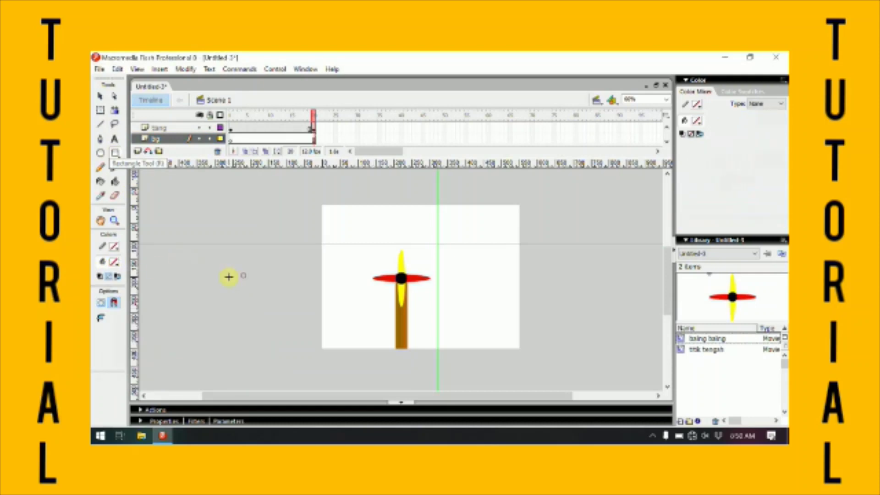
left_click(113, 248)
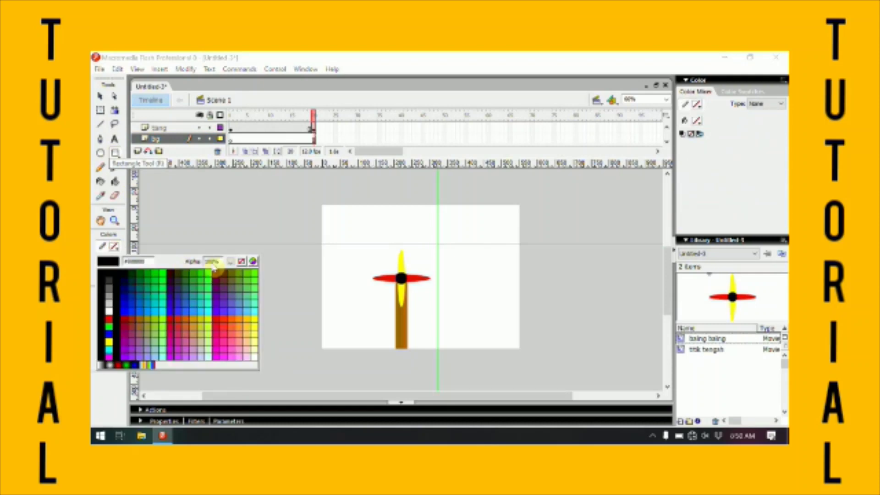
left_click(110, 272)
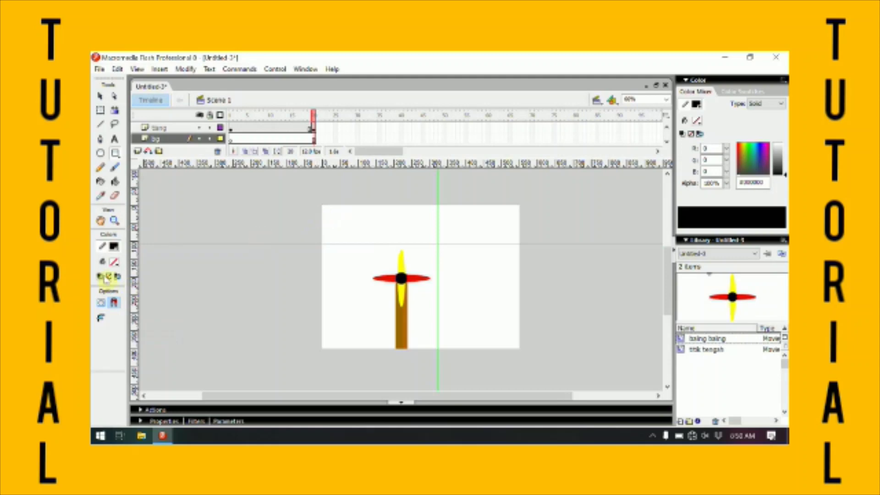
left_click_drag(321, 204, 519, 348)
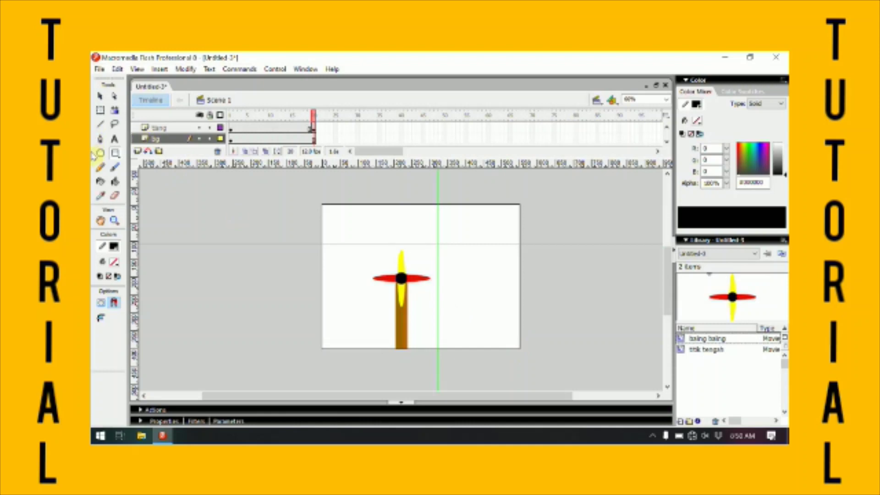
Sketch a cloud-shaped tree crown outline with the Pencil at the left side of the stage, running into its left edge
left_click(100, 167)
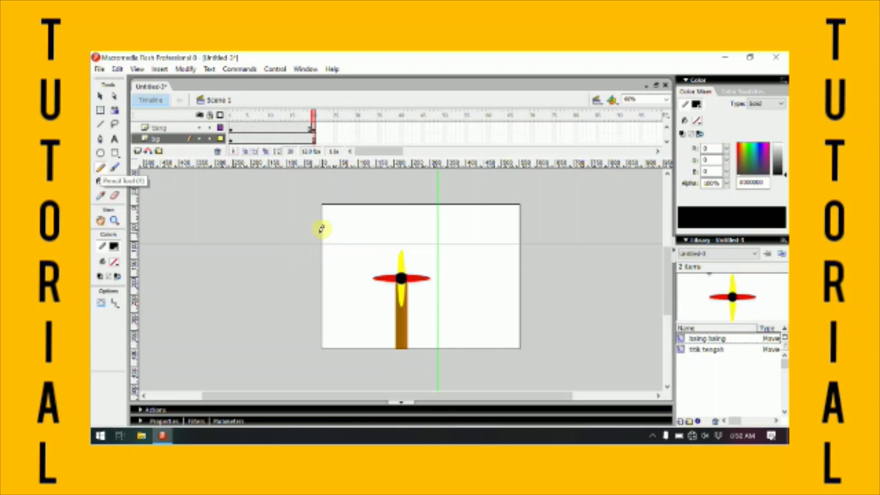
mouse_move(320, 230)
left_mouse_down()
mouse_move(341, 230)
mouse_move(363, 247)
mouse_move(365, 292)
mouse_move(346, 301)
left_mouse_up()
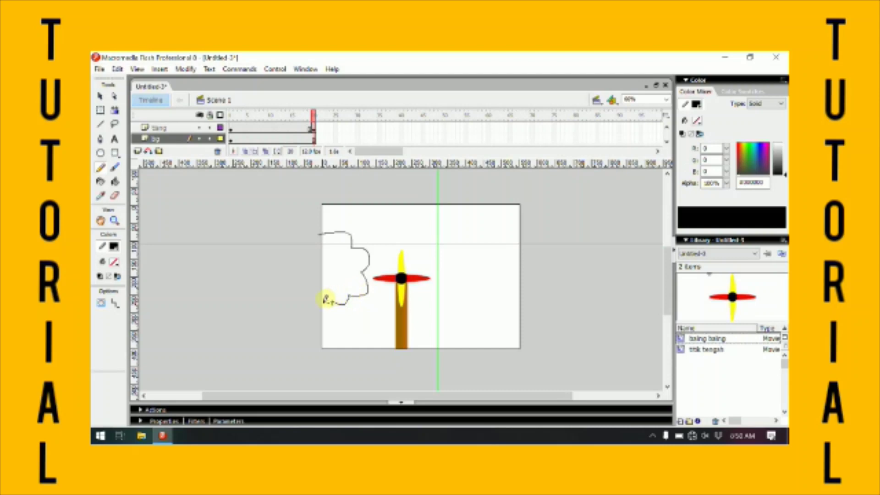
left_click_drag(324, 299, 320, 303)
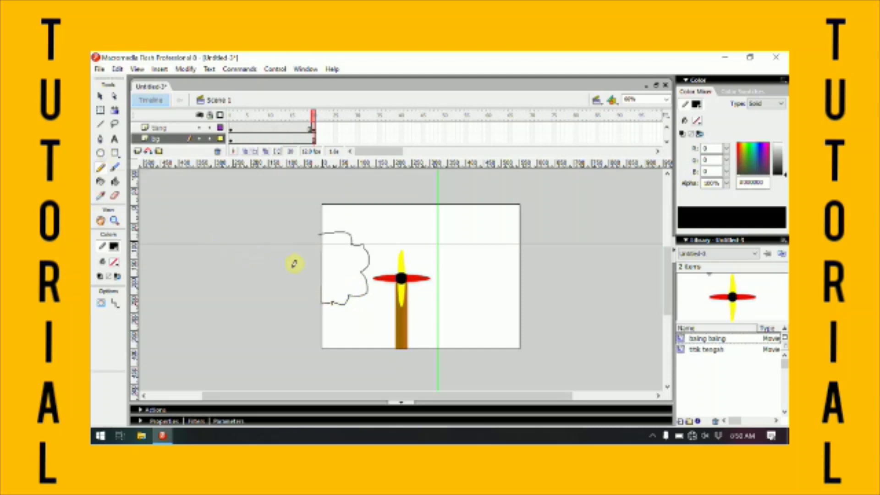
Draw a trunk line from the underside of the tree crown to the stage's bottom edge and bend it inward into a curve
left_click(101, 124)
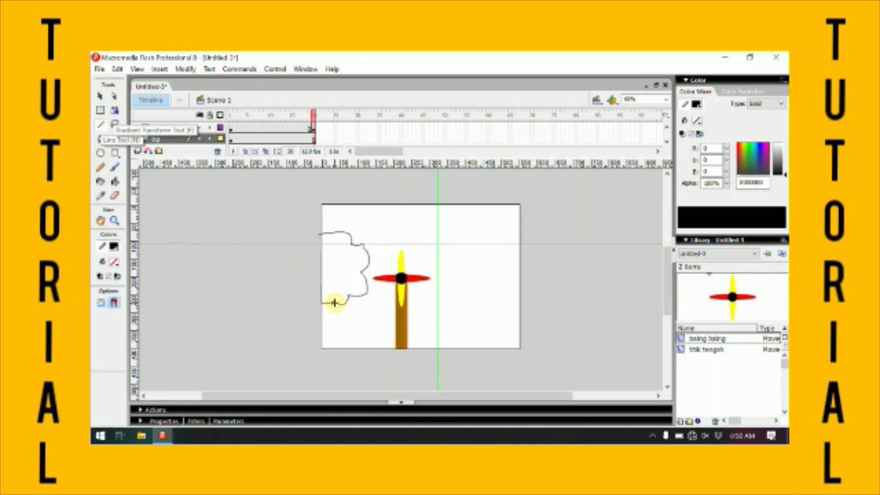
left_click_drag(334, 303, 347, 349)
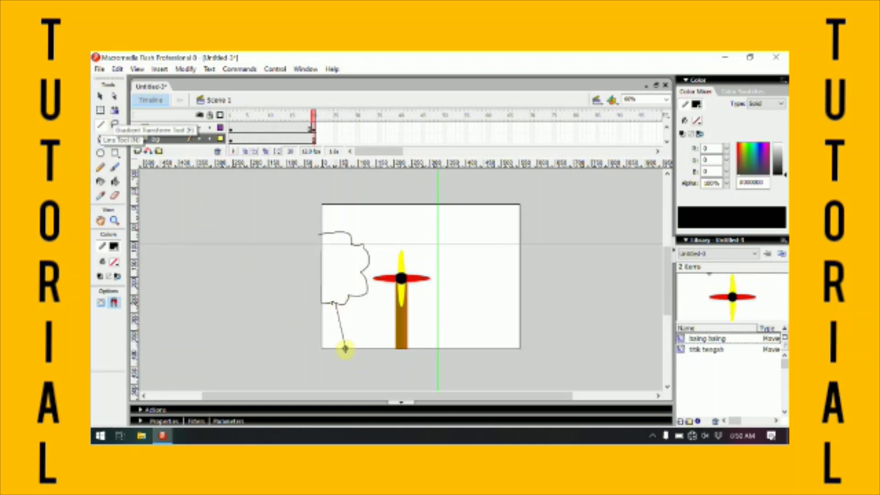
left_click(102, 97)
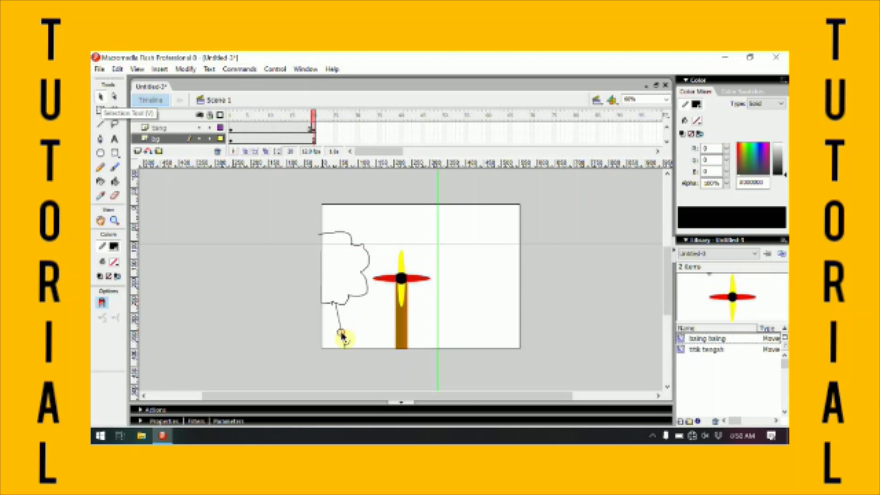
left_click_drag(341, 333, 338, 343)
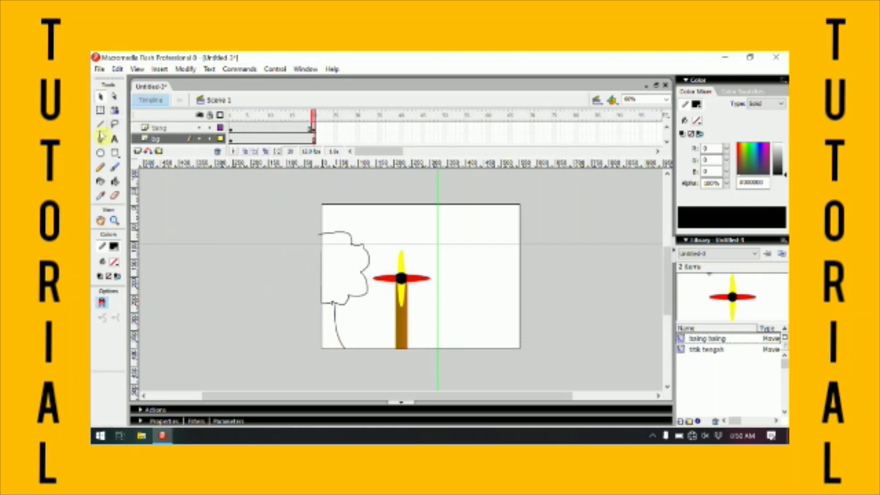
Fill the tree crown with a linear gradient from #99FF00 to #00FF00 using the Paint Bucket
left_click(116, 182)
left_click(698, 121)
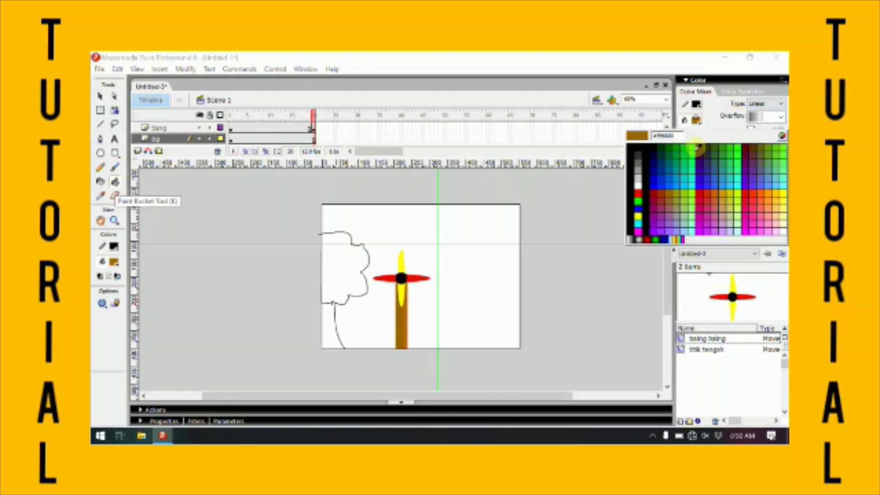
left_click(693, 195)
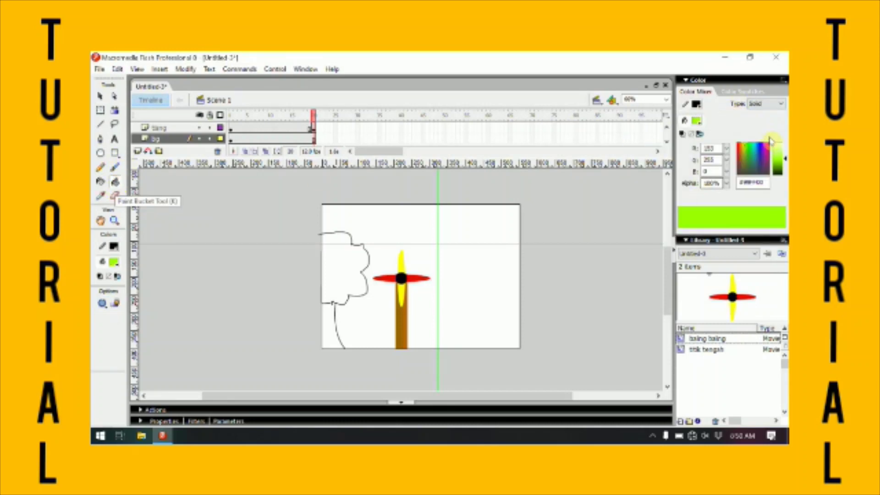
left_click(773, 104)
left_click(760, 129)
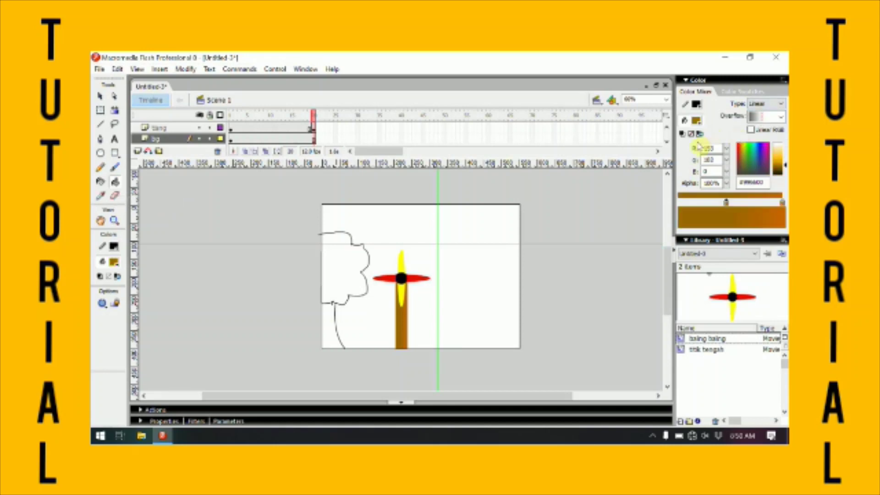
left_click(725, 203)
left_click_drag(726, 205, 685, 210)
left_click(683, 206)
left_click(693, 266)
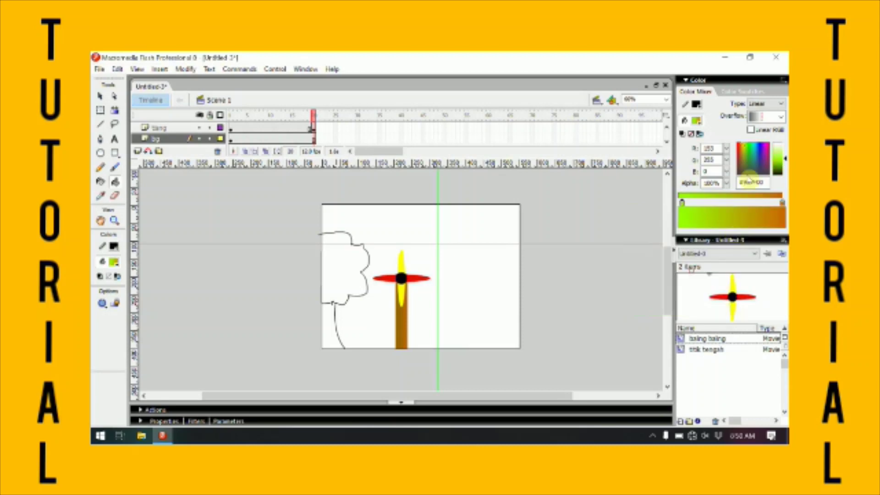
left_click(781, 203)
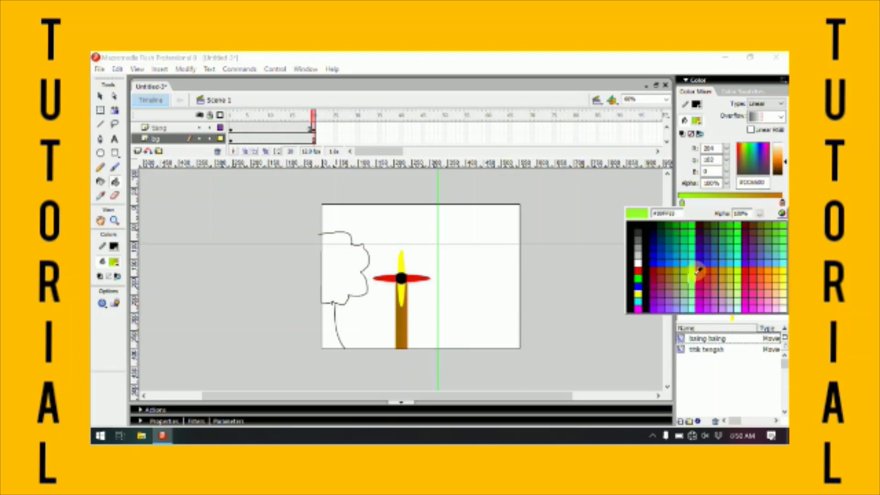
left_click(691, 225)
left_click(341, 273)
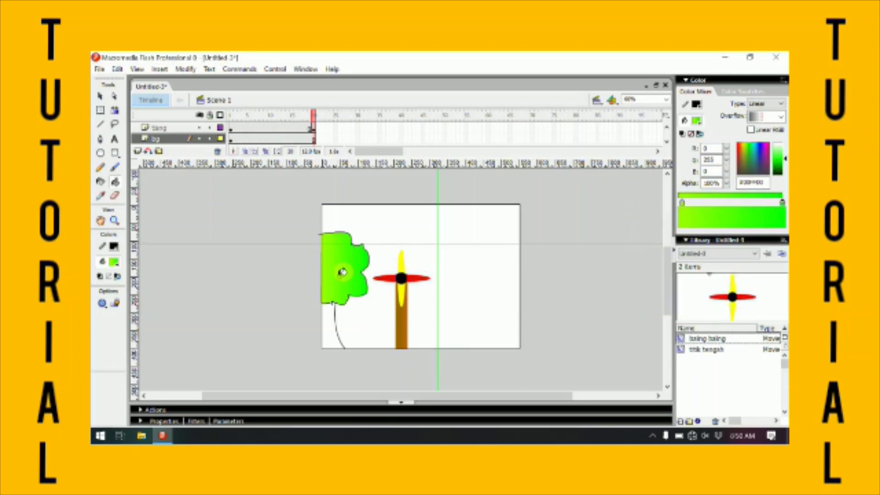
Change the linear gradient's colours to #999900 and #CC9900 and fill the tree trunk with it
left_click(682, 204)
left_click(672, 282)
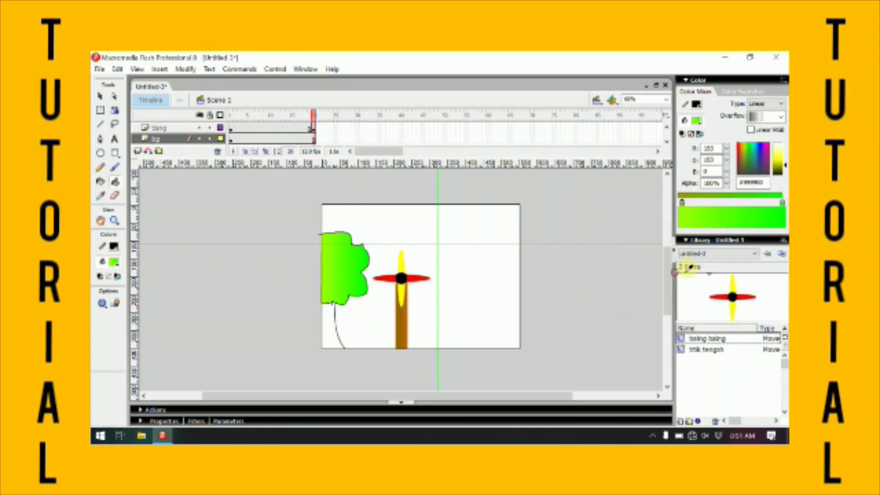
left_click(783, 204)
left_click(783, 204)
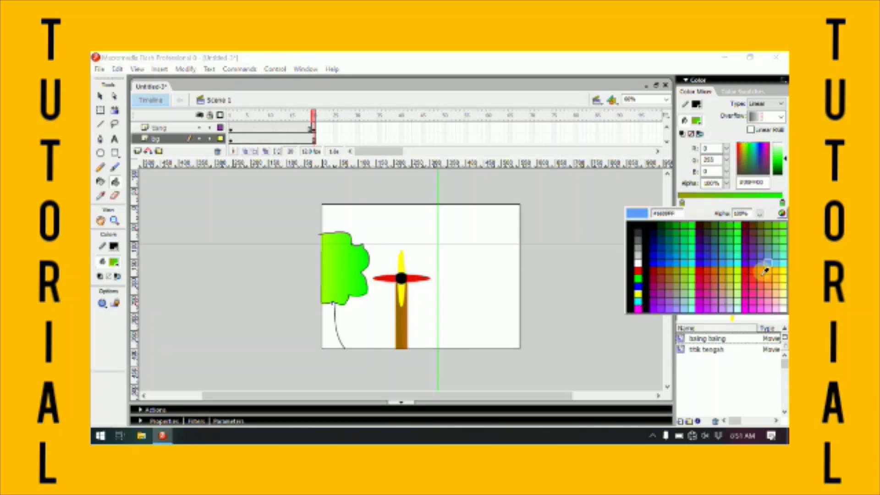
left_click(725, 272)
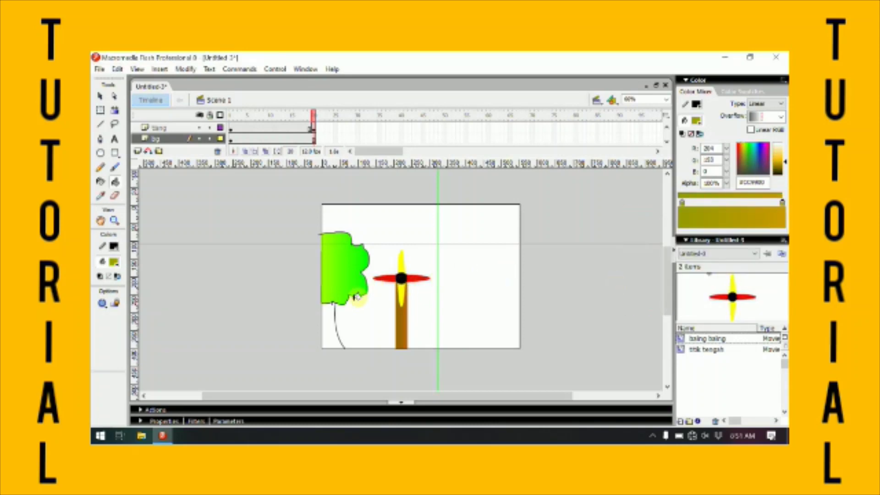
left_click(333, 331)
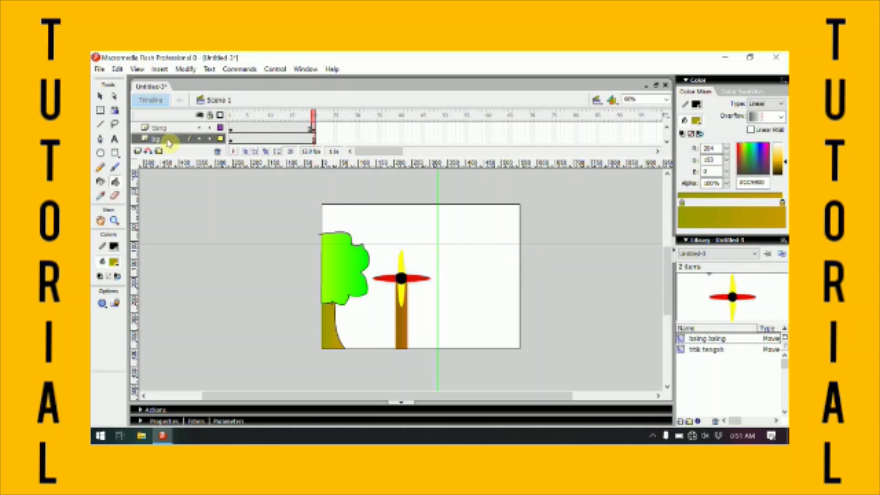
Hide the pole and propeller layers and draw a wavy hill line with the Pencil from the trunk to the stage's right edge
left_click(198, 128)
left_click(668, 128)
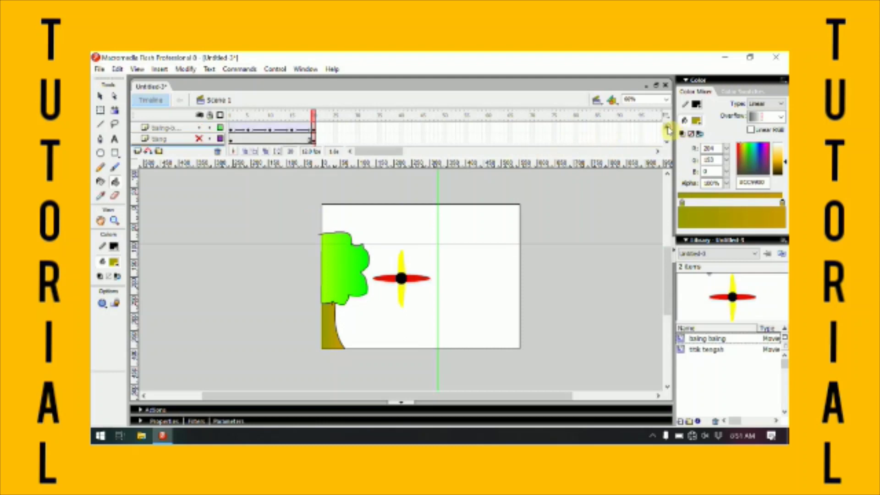
left_click(199, 128)
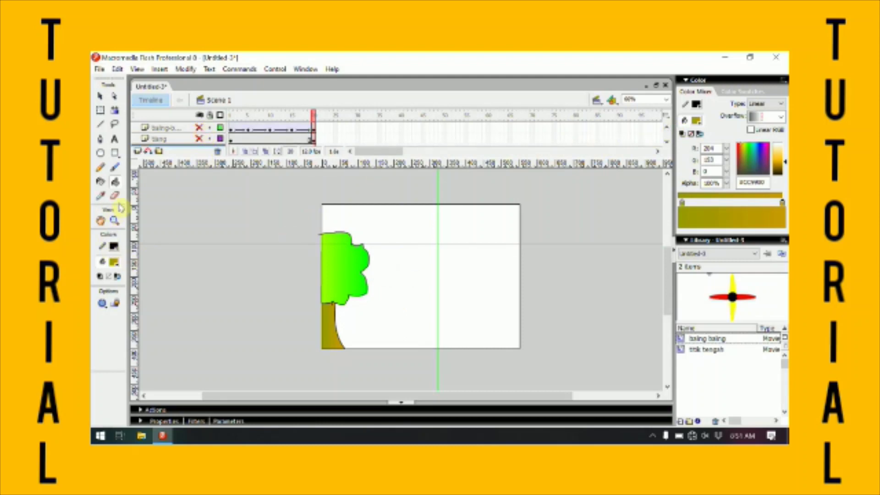
left_click(97, 169)
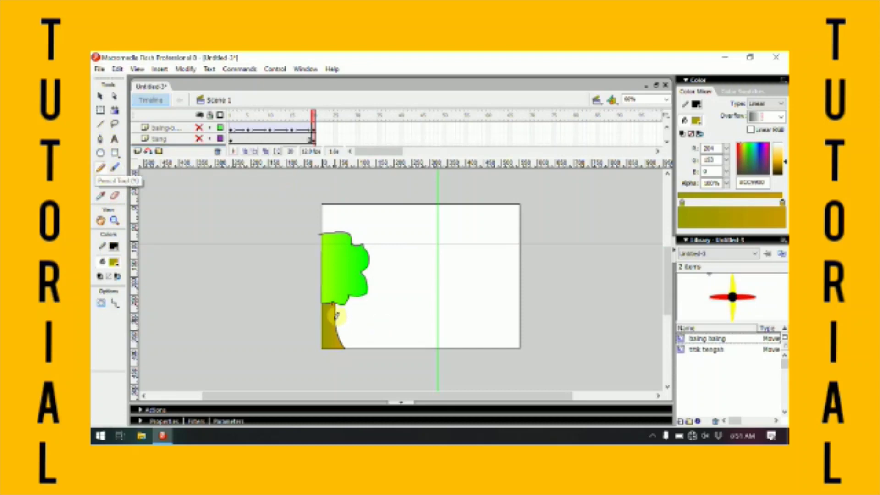
mouse_move(336, 316)
left_mouse_down()
mouse_move(386, 305)
mouse_move(452, 327)
mouse_move(521, 301)
left_mouse_up()
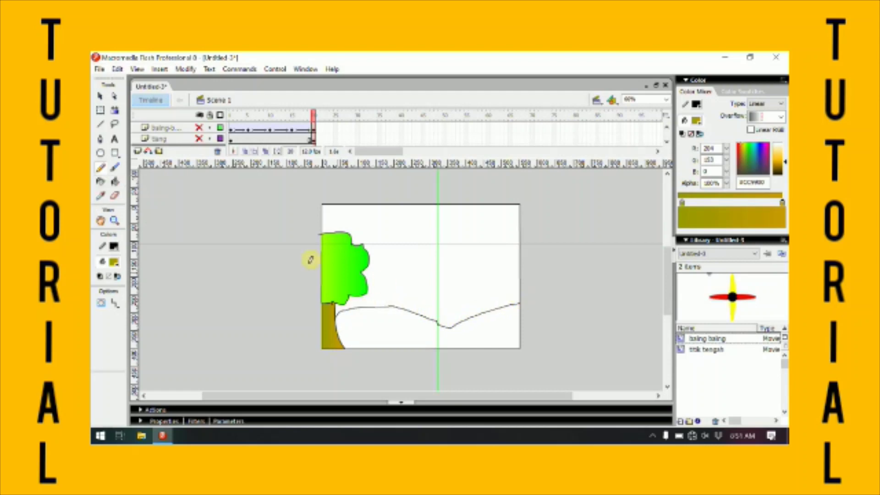
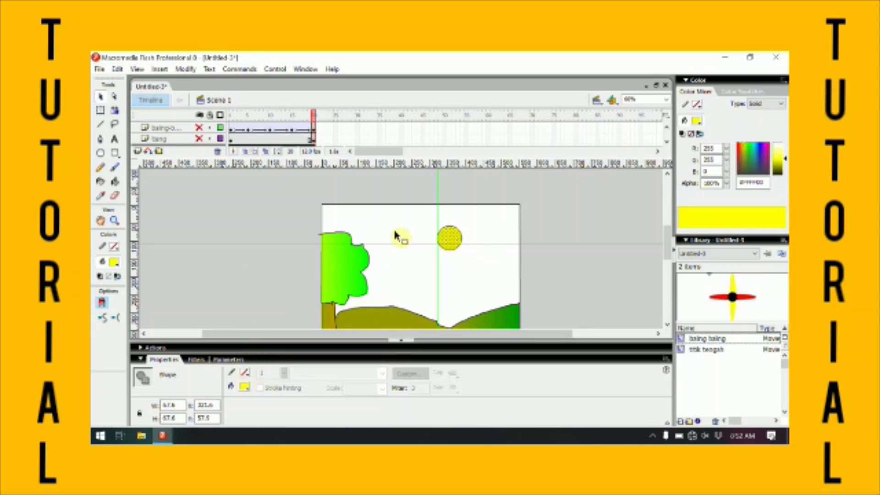
Remove the sun's black outline and move the yellow disc into the sky near the stage's upper-right corner
left_click(445, 234)
left_click(487, 239)
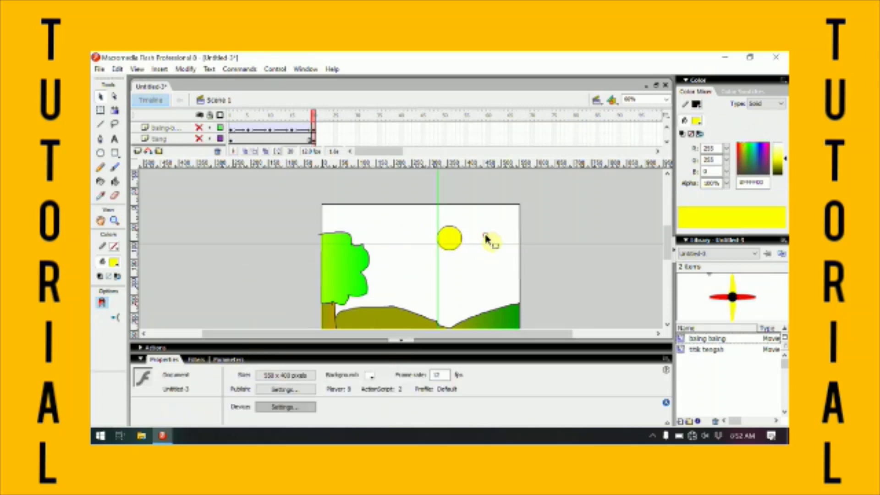
left_click(451, 237)
left_click_drag(434, 241, 392, 238)
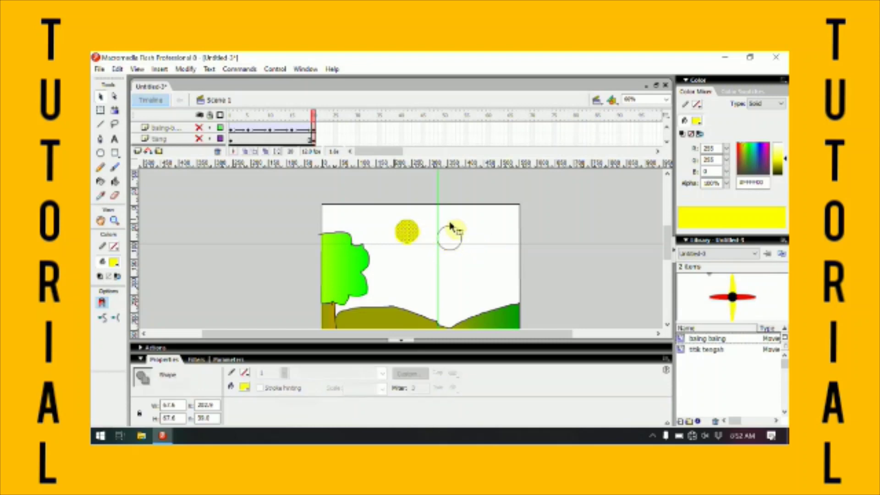
left_click(459, 248)
left_click(466, 263)
left_click_drag(451, 227, 487, 240)
left_click(487, 232)
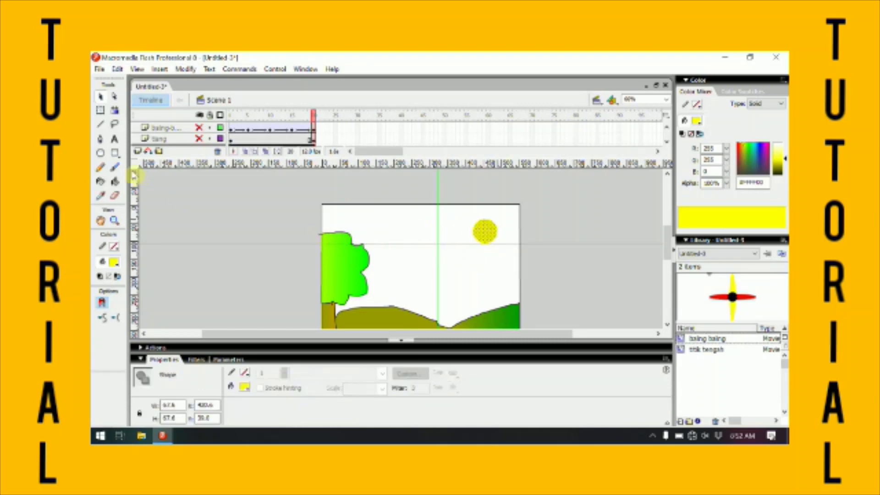
Draw short straight rays in yellow #FFFF00 all around the sun with the Line tool
left_click(101, 125)
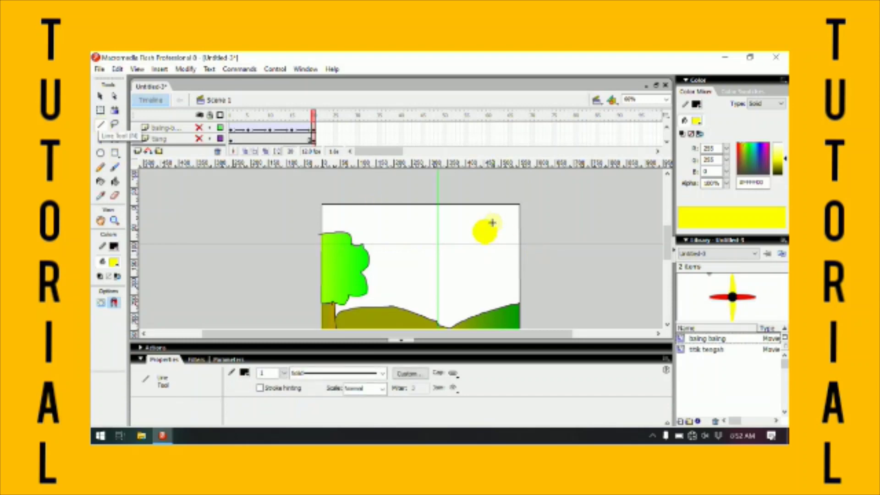
left_click(116, 220)
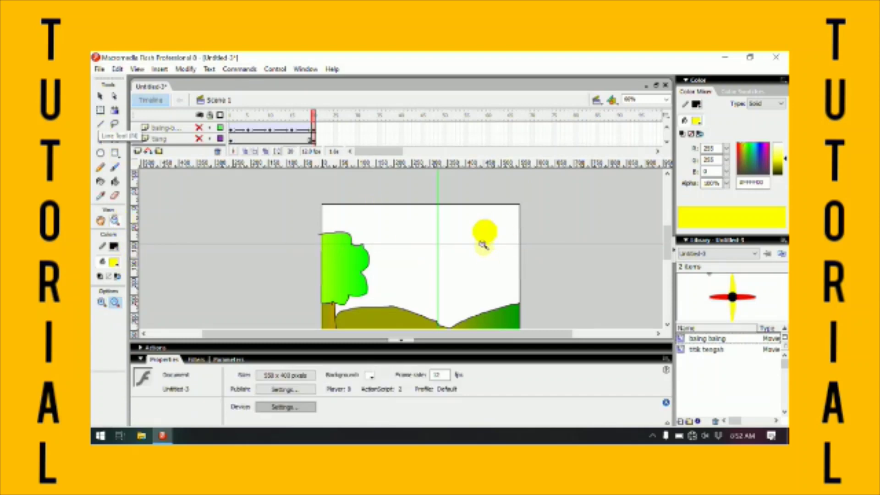
left_click(483, 232)
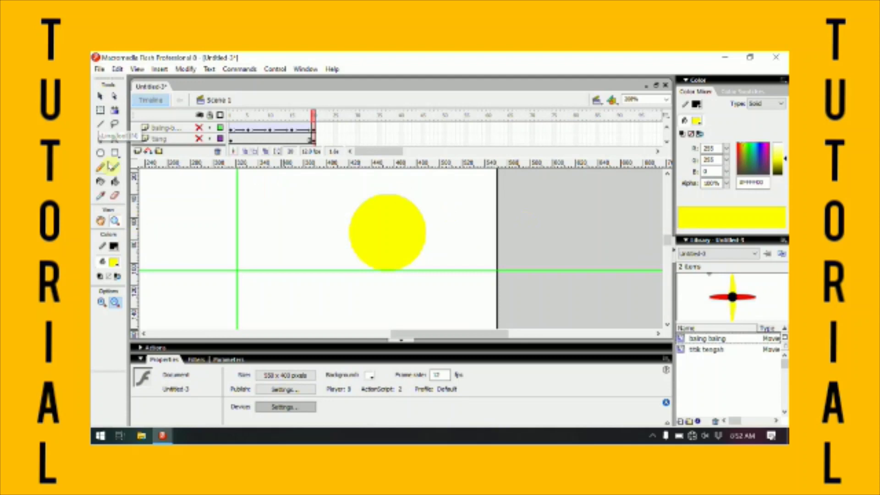
left_click(102, 125)
left_click_drag(359, 278, 332, 260)
key("ctrl+z")
key("ctrl+a")
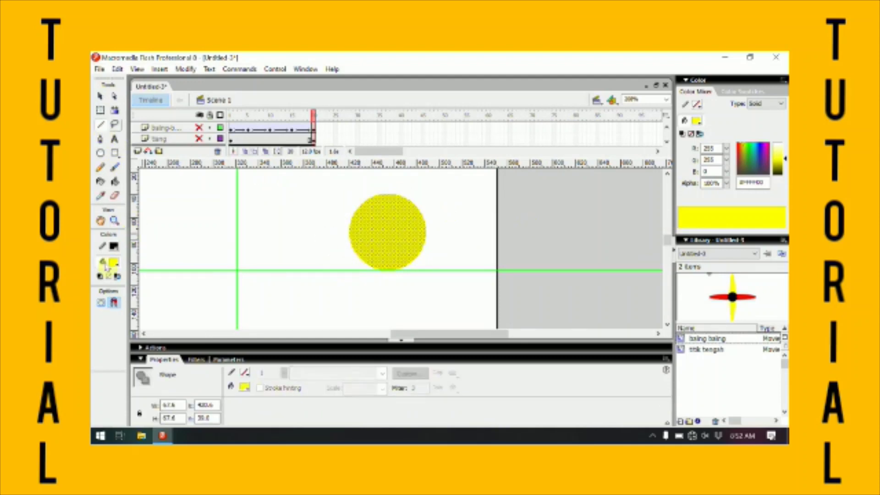
left_click(114, 247)
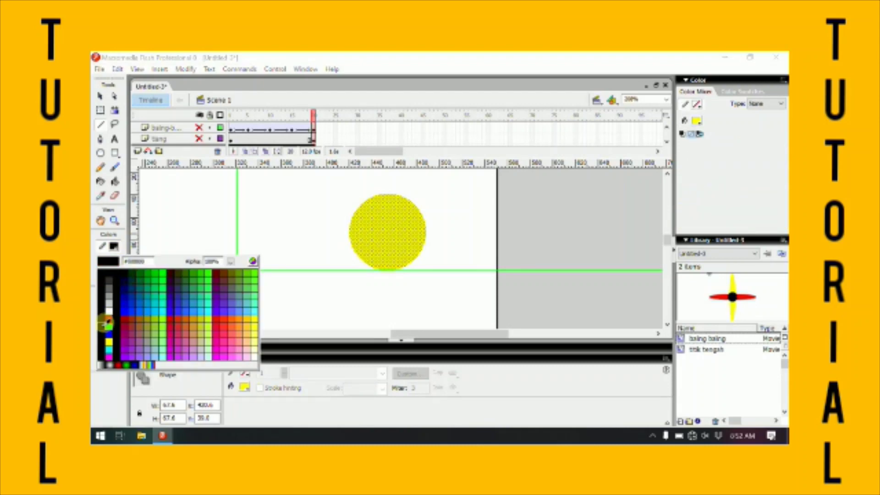
left_click(110, 340)
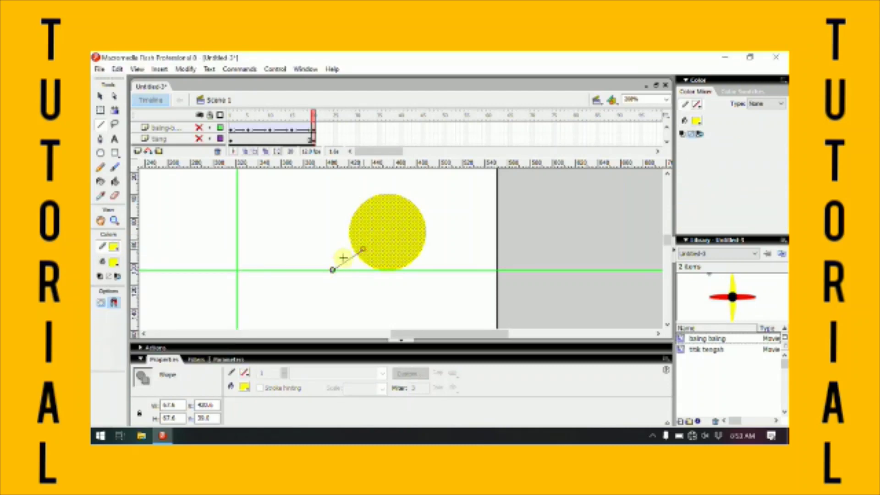
left_click_drag(343, 258, 333, 270)
mouse_move(355, 240)
left_mouse_down()
mouse_move(317, 241)
mouse_move(323, 210)
mouse_move(375, 181)
left_mouse_up()
left_click_drag(406, 200, 412, 183)
mouse_move(445, 219)
left_mouse_down()
mouse_move(444, 254)
mouse_move(357, 282)
left_mouse_up()
Set the Oval tool to draw shapes without an outline
left_click(115, 220)
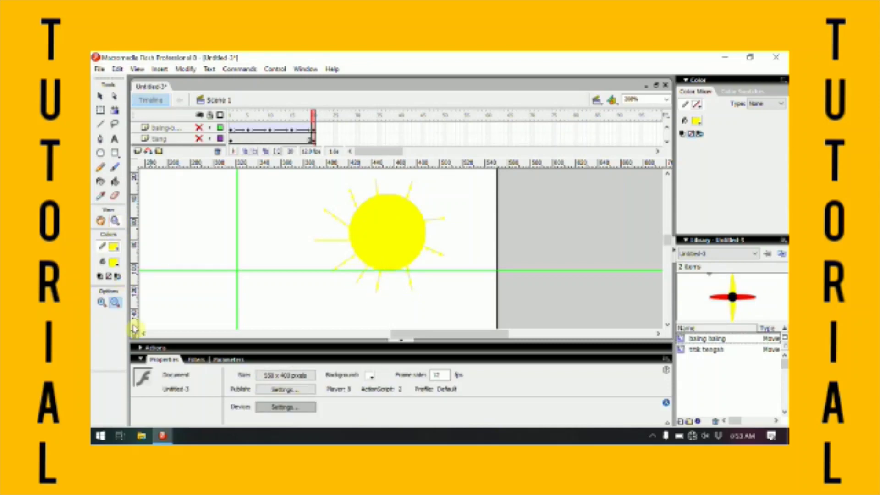
left_click(324, 203, "alt")
left_click_drag(666, 234, 663, 243)
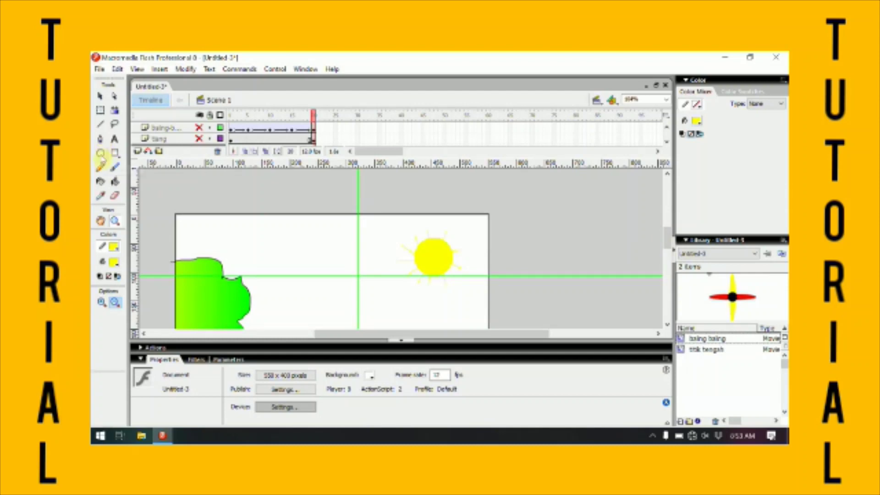
left_click(100, 154)
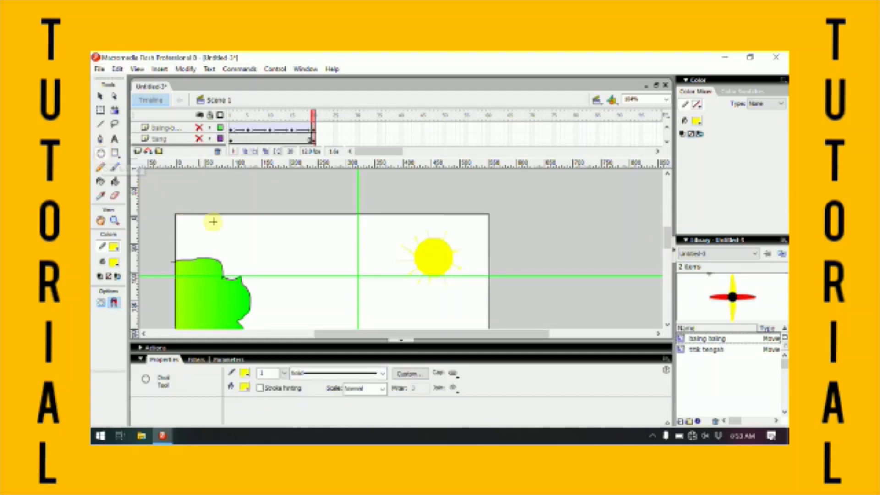
left_click(114, 247)
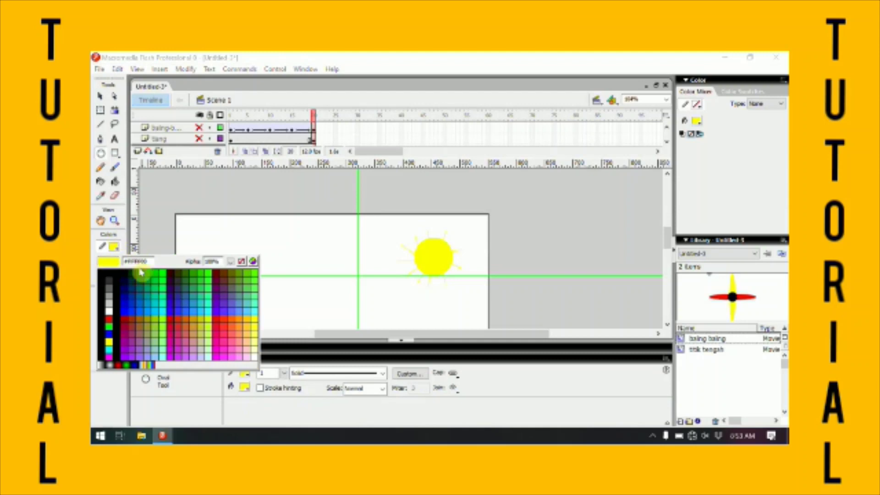
left_click(239, 260)
left_click(117, 265)
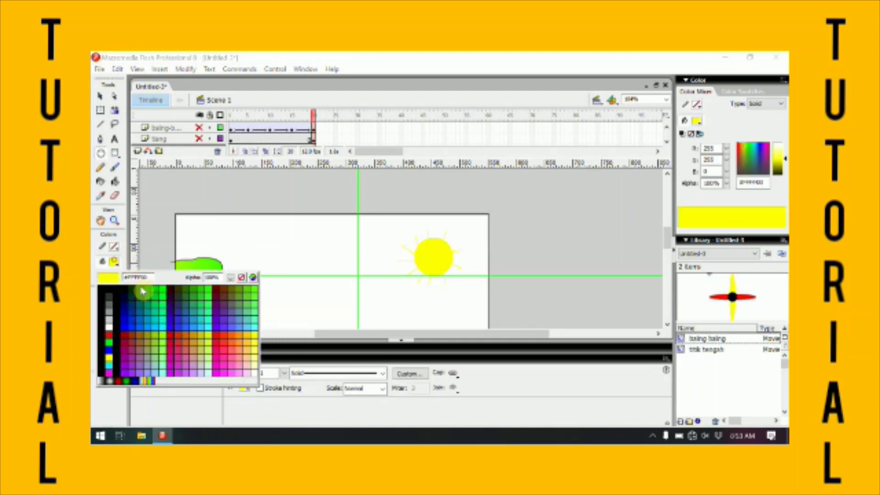
left_click(100, 331)
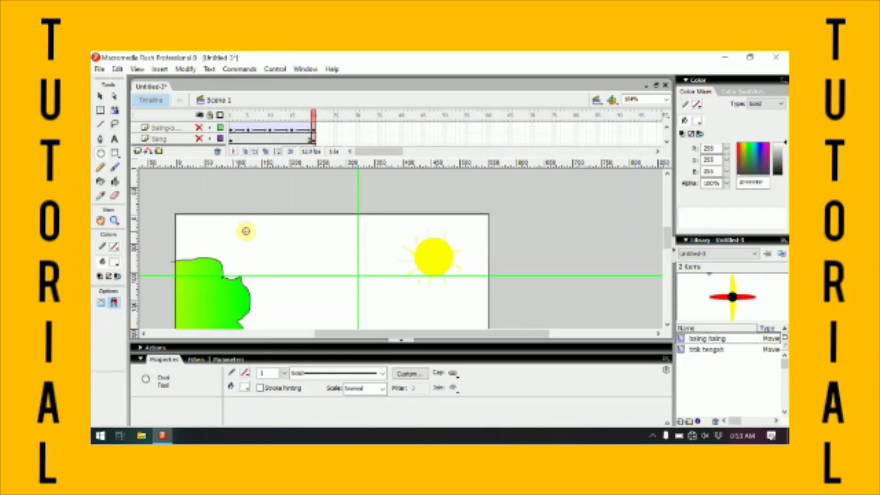
left_click_drag(257, 242, 256, 243)
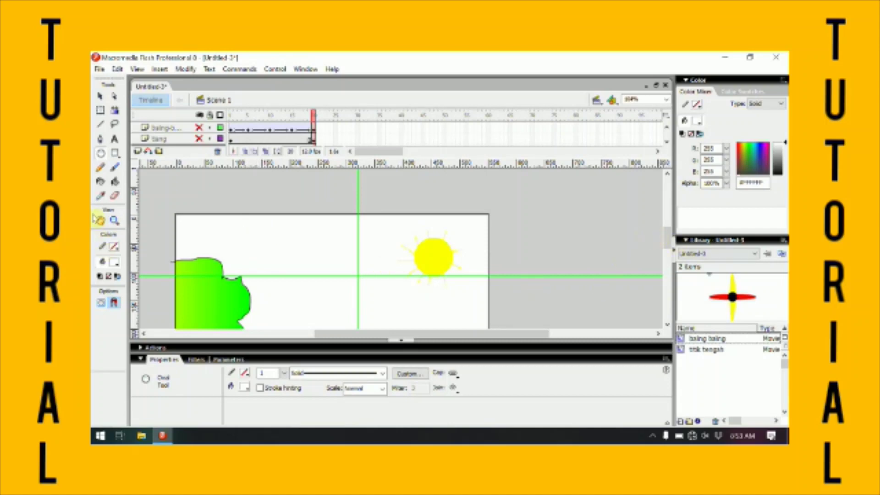
Draw small overlapping ovals filled with light grey #CCCCCC in the sky as a cloud
left_click(114, 262)
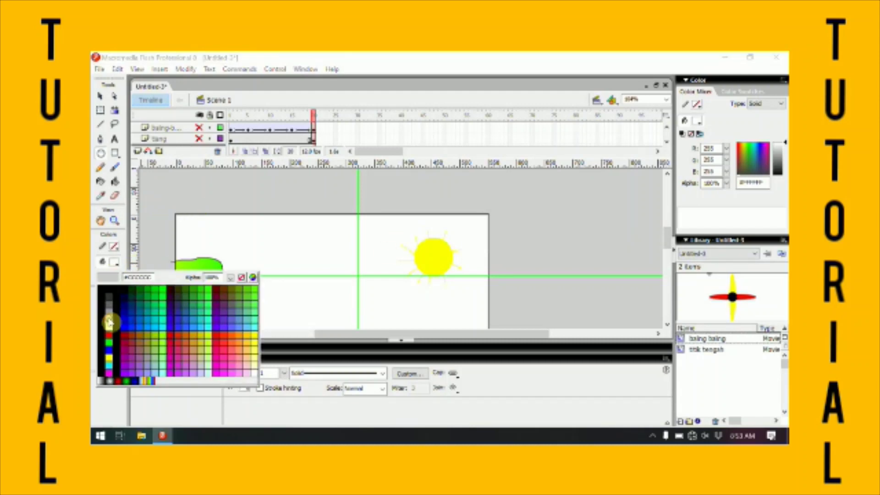
left_click(110, 314)
mouse_move(262, 232)
left_mouse_down()
mouse_move(303, 248)
mouse_move(313, 239)
mouse_move(325, 250)
mouse_move(302, 274)
mouse_move(322, 269)
mouse_move(280, 245)
mouse_move(299, 242)
left_mouse_up()
key("v")
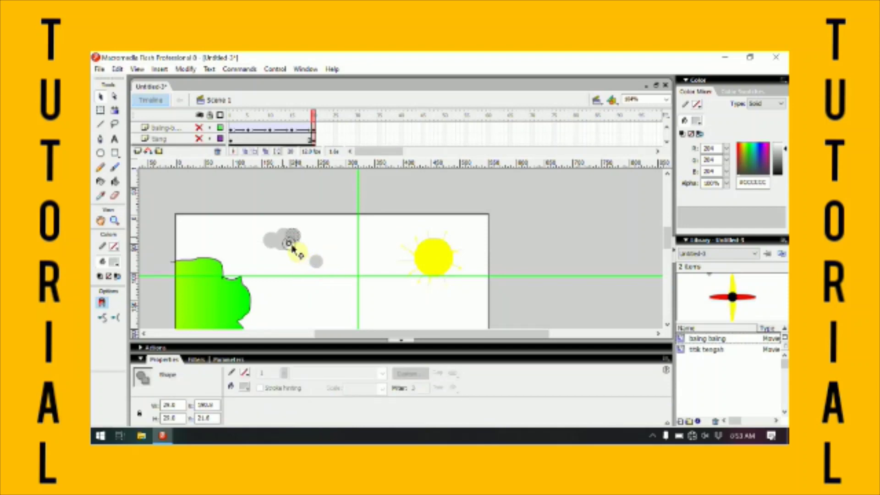
Move the whole grey cloud to the sky above the tree and enlarge it slightly with Free Transform
left_click(347, 251)
left_click_drag(280, 243, 251, 242)
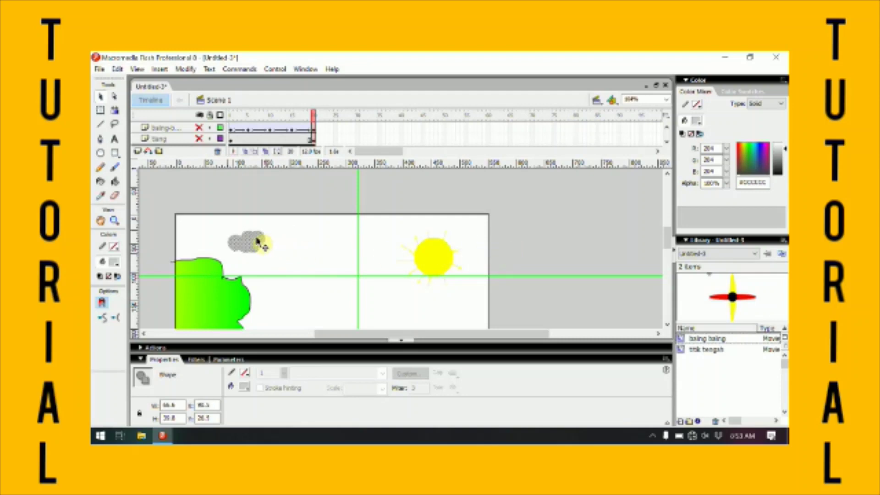
left_click(101, 110)
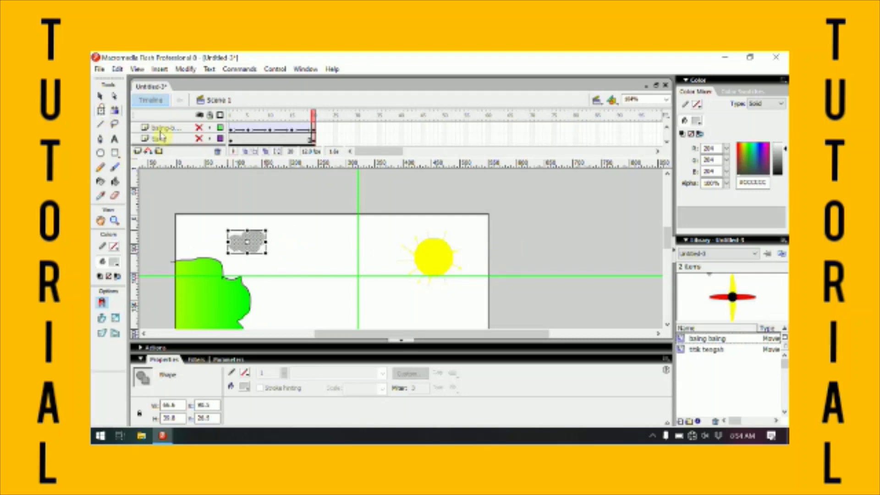
left_click_drag(266, 230, 275, 225)
left_click(542, 218)
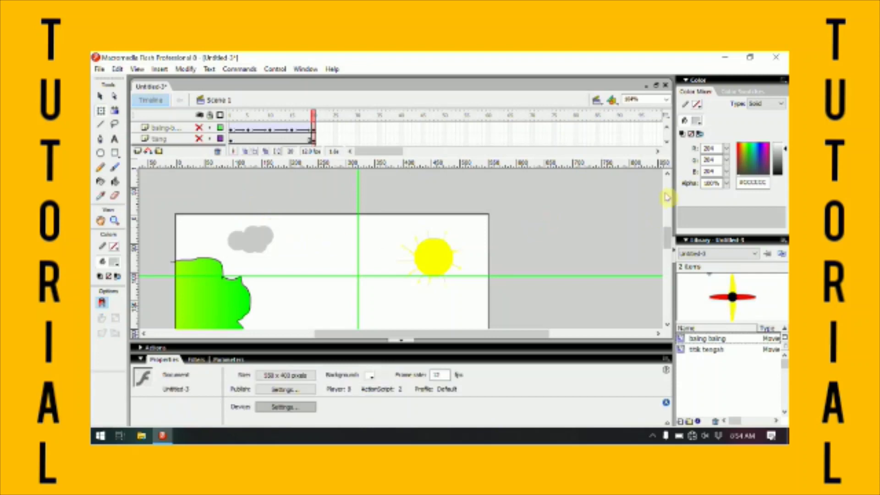
Collapse the document properties and make the hidden propeller and tiang layers visible again
left_click_drag(667, 241, 661, 248)
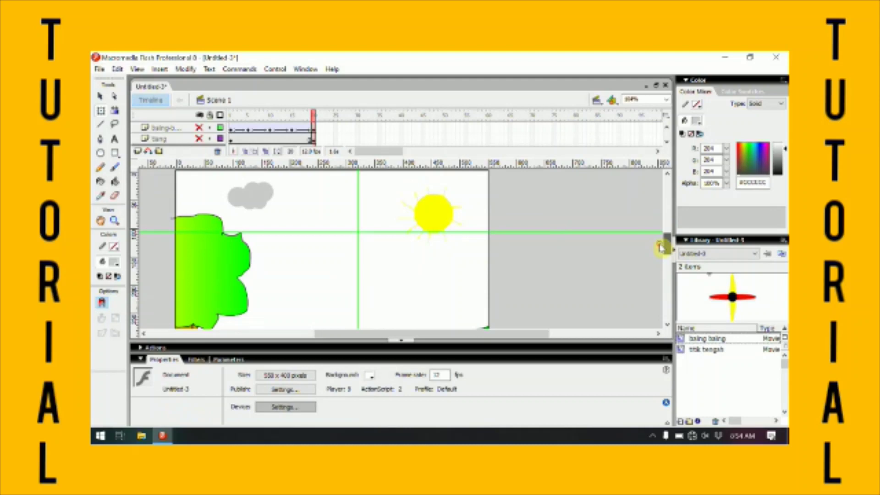
left_click(142, 360)
left_click(200, 128)
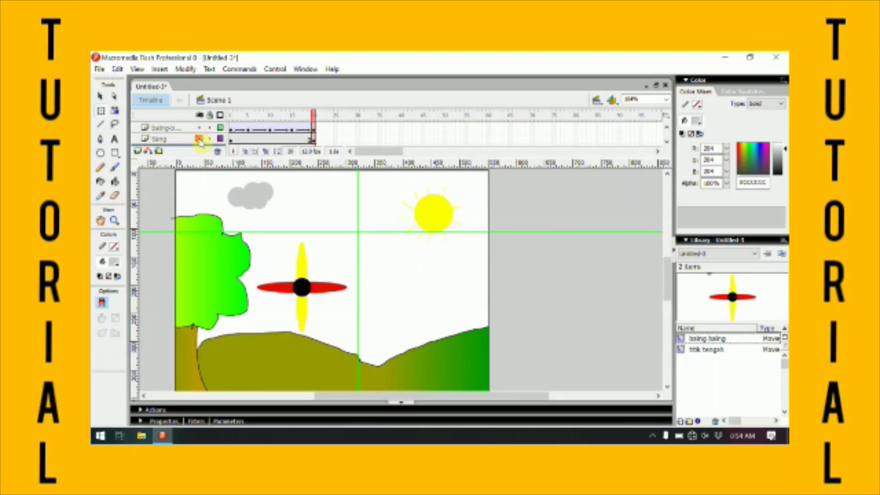
left_click(199, 138)
left_click(644, 267)
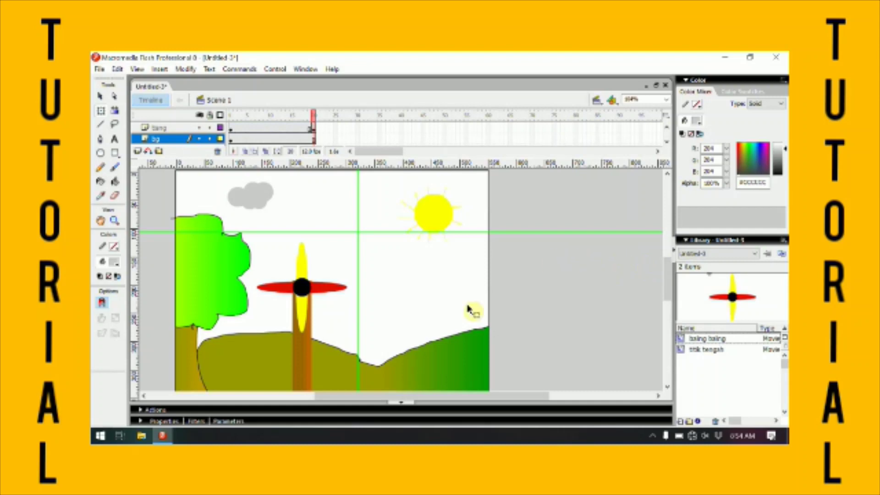
Remove the horizontal and vertical guides from the stage and play the animation from the first frame
mouse_move(668, 274)
left_mouse_down()
mouse_move(664, 287)
mouse_move(662, 275)
left_mouse_up()
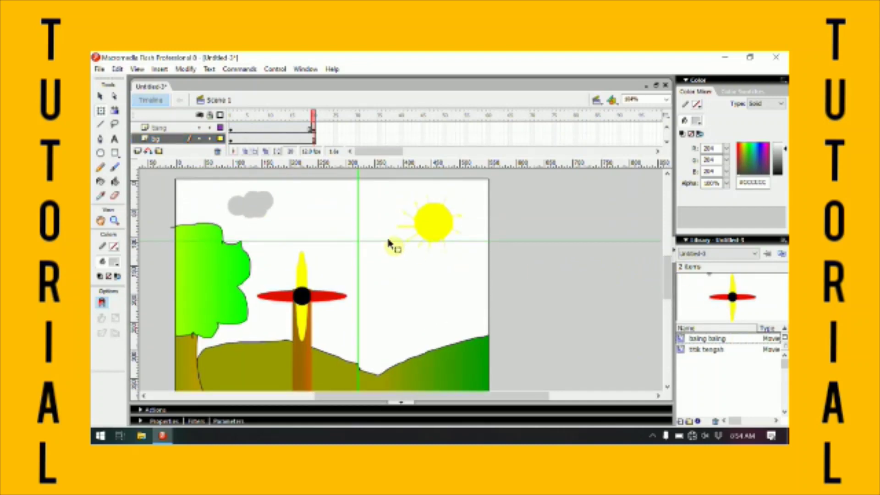
left_click_drag(381, 243, 369, 165)
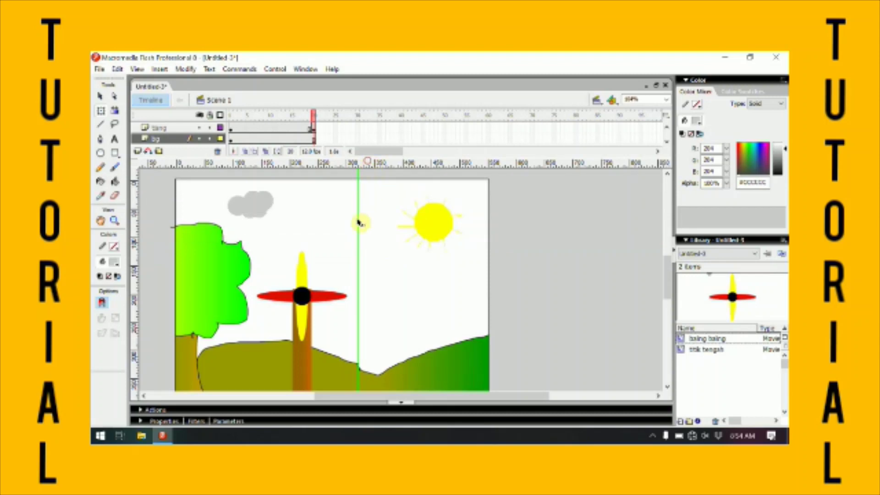
left_click_drag(140, 250, 359, 219)
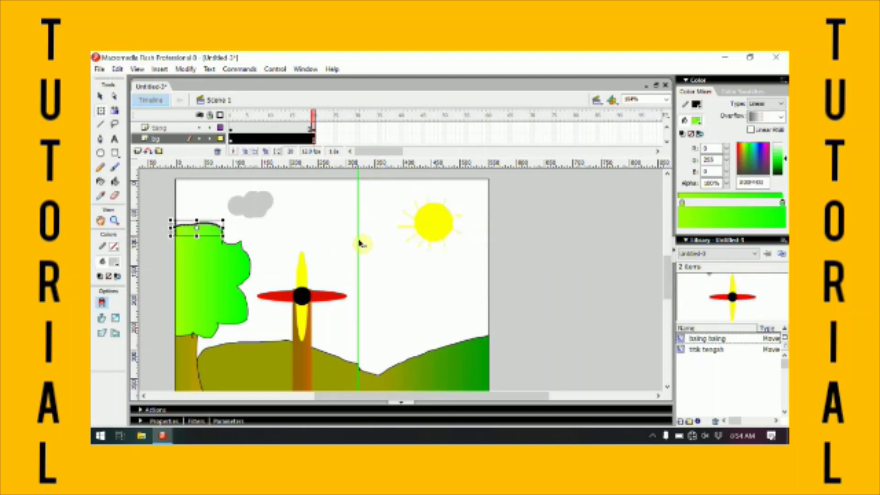
left_click(360, 244)
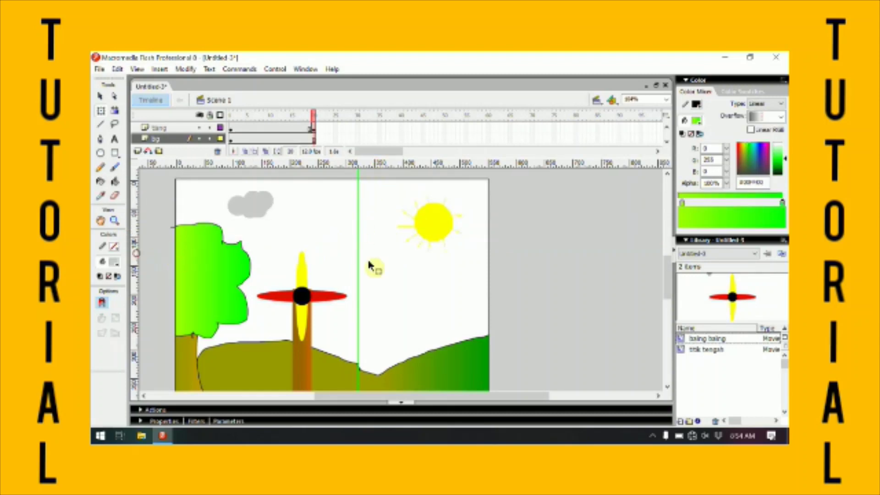
left_click_drag(359, 266, 134, 271)
left_click_drag(310, 120, 229, 138)
key("Return")
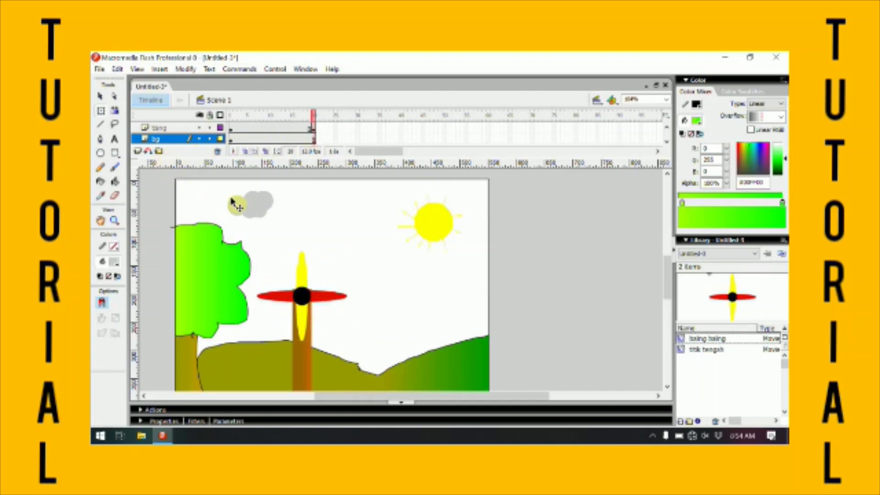
Cut the cloud from the bg layer and add a new layer named awan above it
left_click_drag(210, 183, 281, 224)
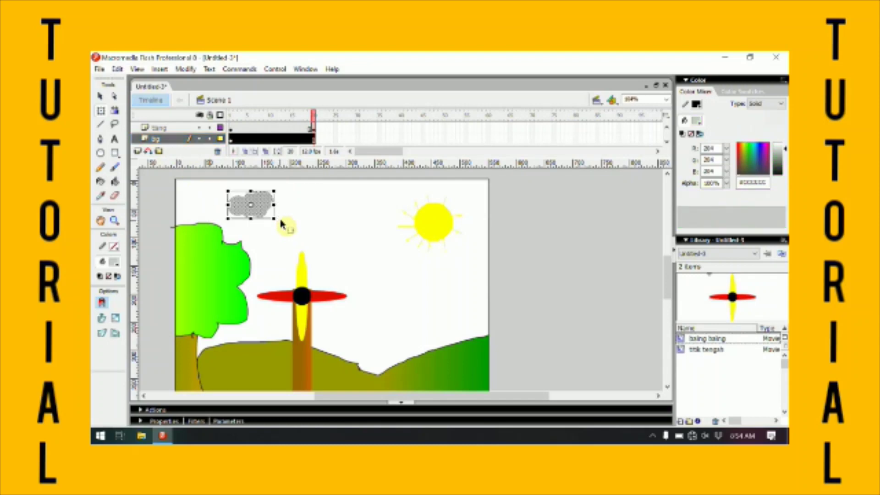
key("ctrl+x")
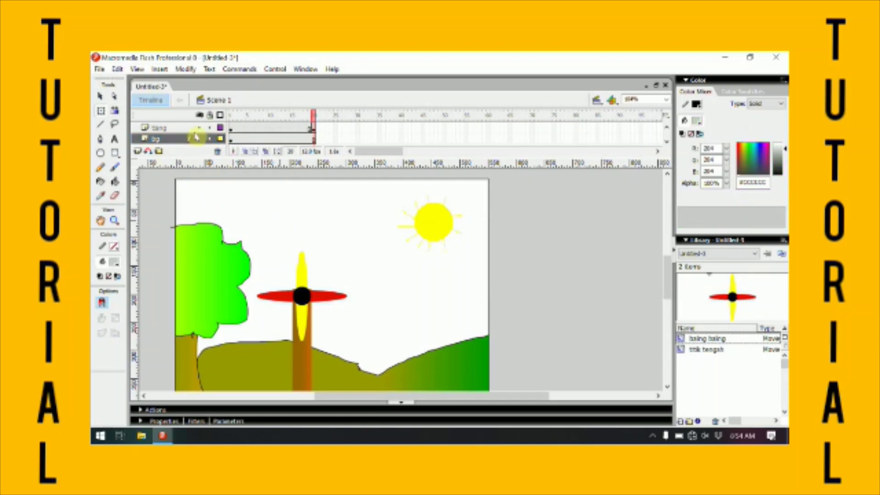
left_click(138, 151)
double_click(156, 139)
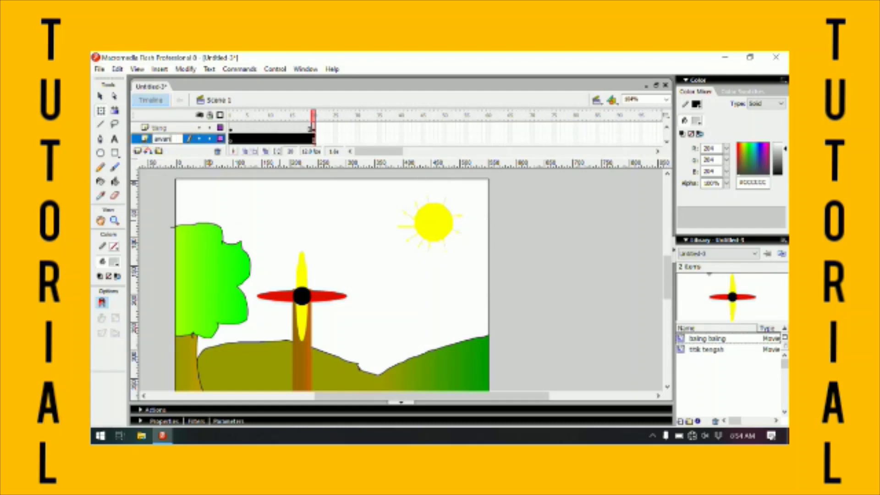
key("Return")
Paste the cloud into frame 1 of the awan layer, straddling the stage's upper-left edge above the tree
left_click(232, 139)
key("ctrl+v")
left_click_drag(411, 289, 181, 211)
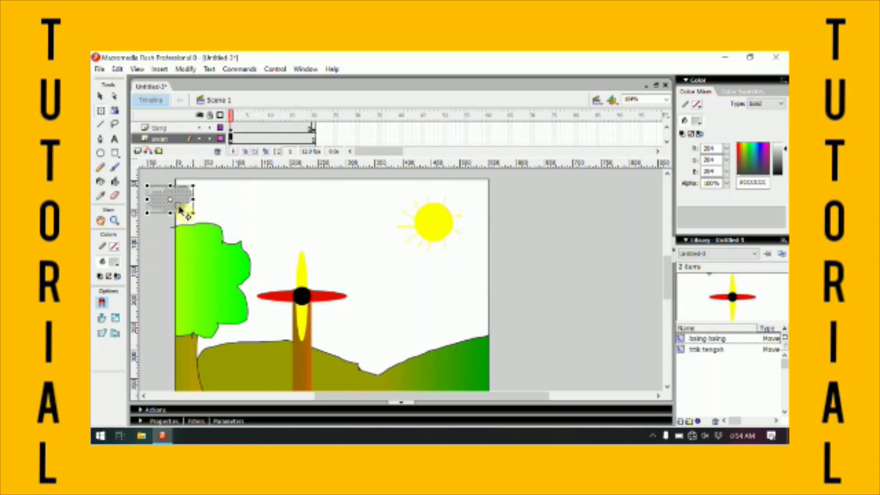
Add a keyframe at frame 5 of the awan layer, shift the cloud right into the sky, and motion-tween frames 1 to 5
left_click(245, 139)
left_click(248, 139)
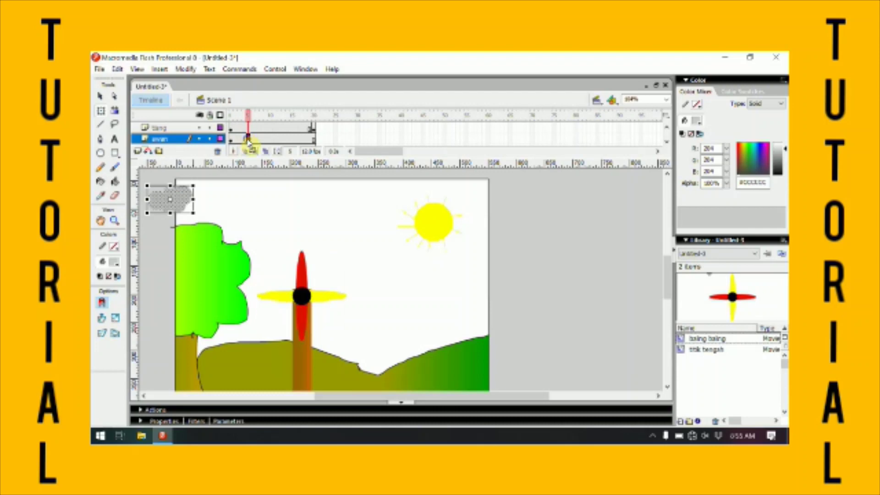
right_click(248, 139)
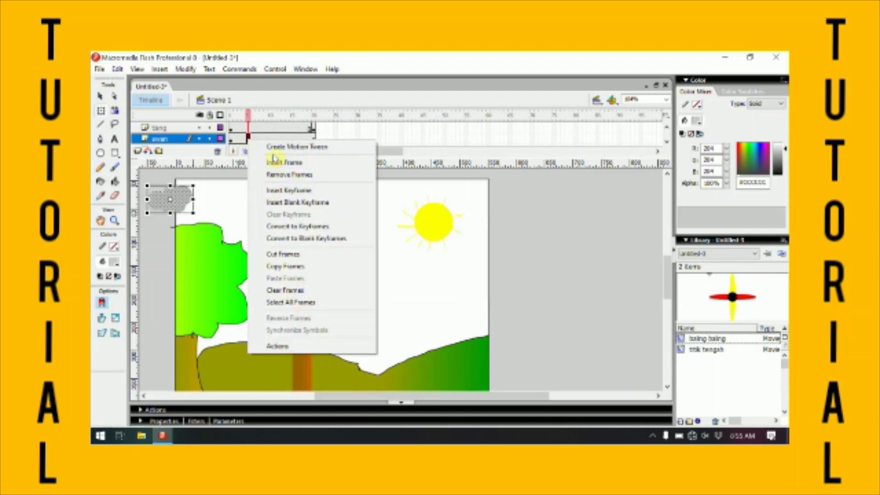
left_click(278, 191)
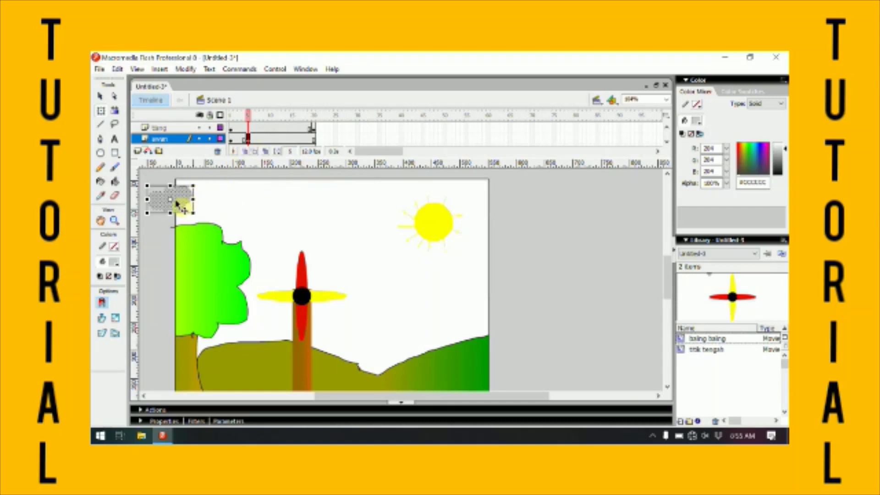
left_click_drag(179, 204, 251, 213)
right_click(238, 140)
left_click(268, 145)
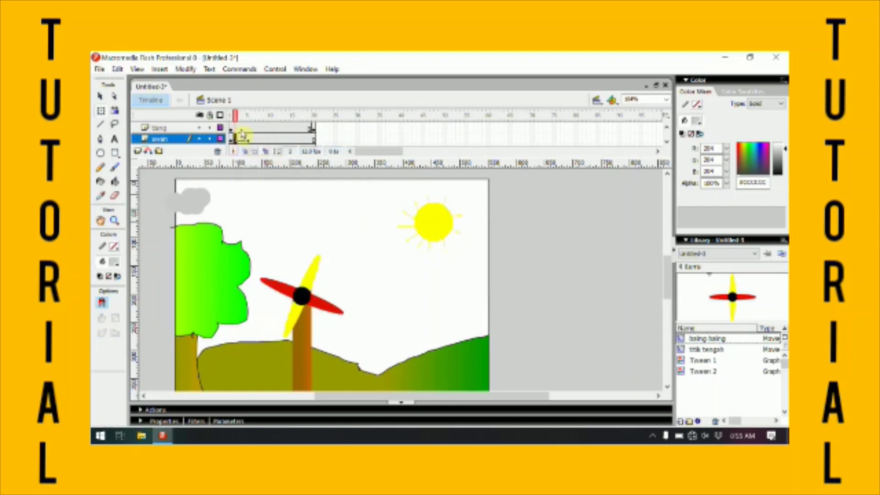
left_click_drag(239, 118, 249, 124)
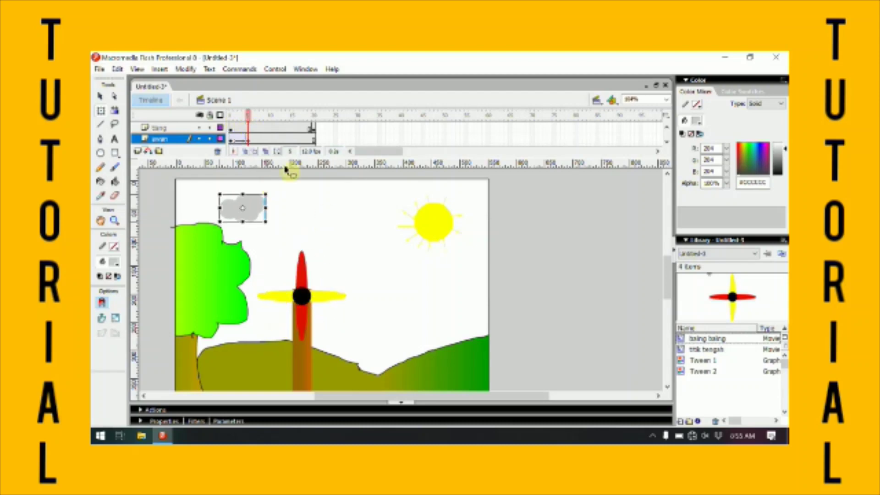
Insert a keyframe at frame 10 of the awan layer, move the cloud above the propeller, and motion-tween from frame 5
right_click(270, 140)
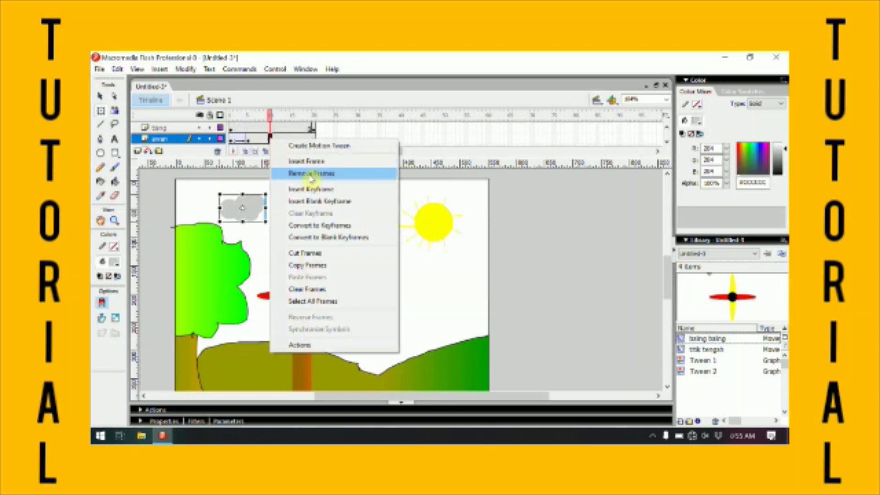
left_click(314, 188)
left_click_drag(258, 211, 323, 222)
right_click(257, 139)
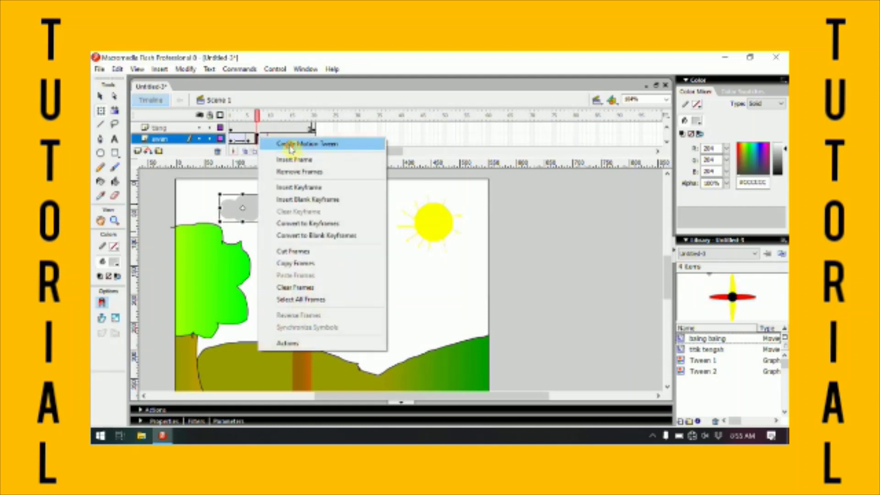
left_click(290, 145)
left_click_drag(263, 118, 268, 144)
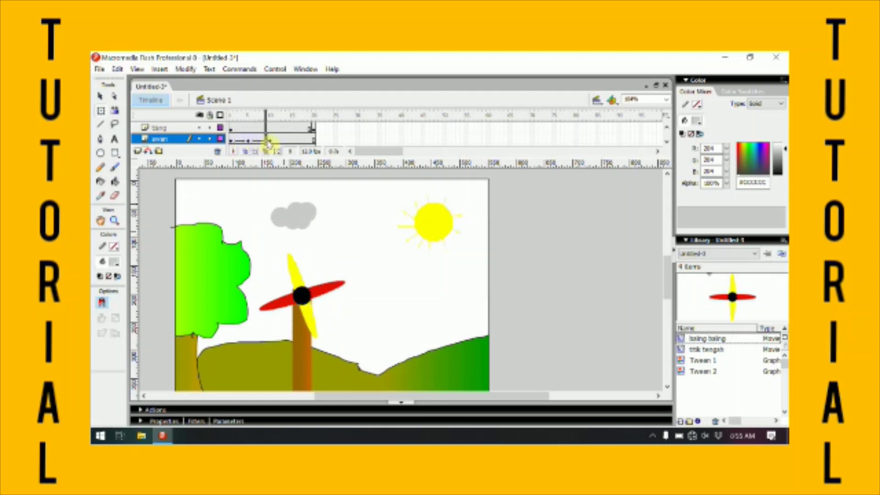
Insert a keyframe at frame 15 of the awan layer, enlarge the cloud and move it toward the sun, and motion-tween from frame 10
left_click(291, 139)
right_click(291, 139)
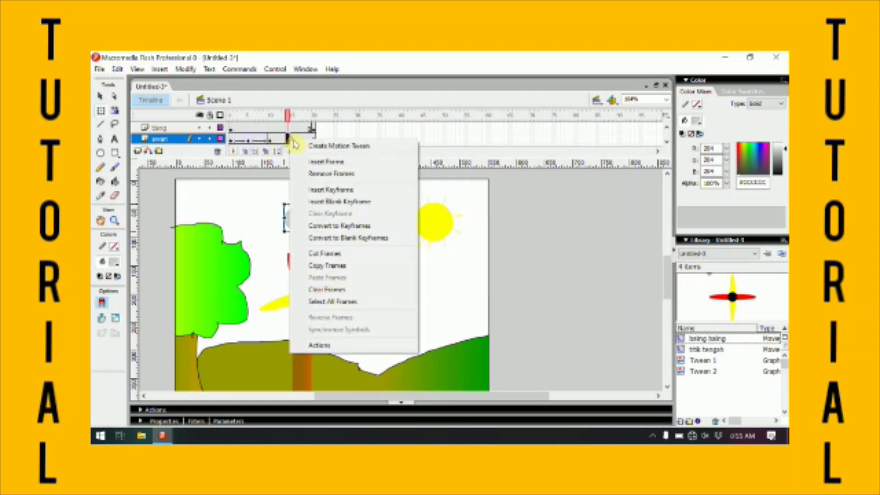
key("Escape")
right_click(292, 139)
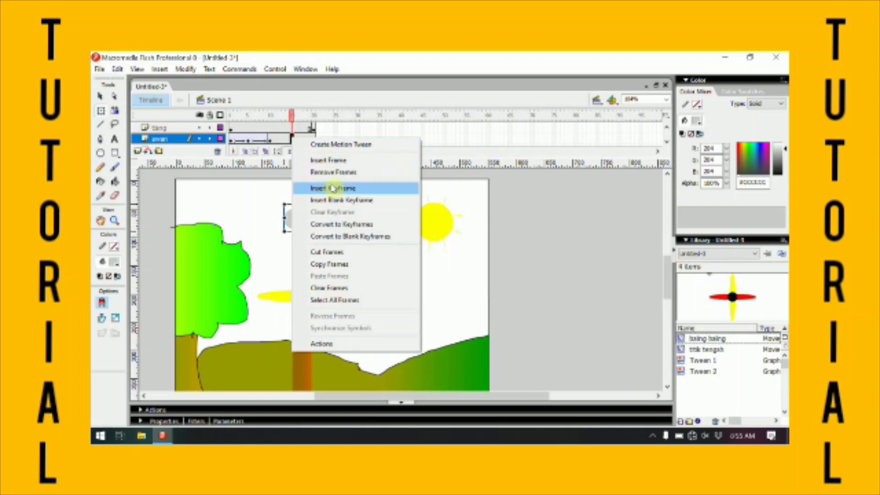
left_click(349, 186)
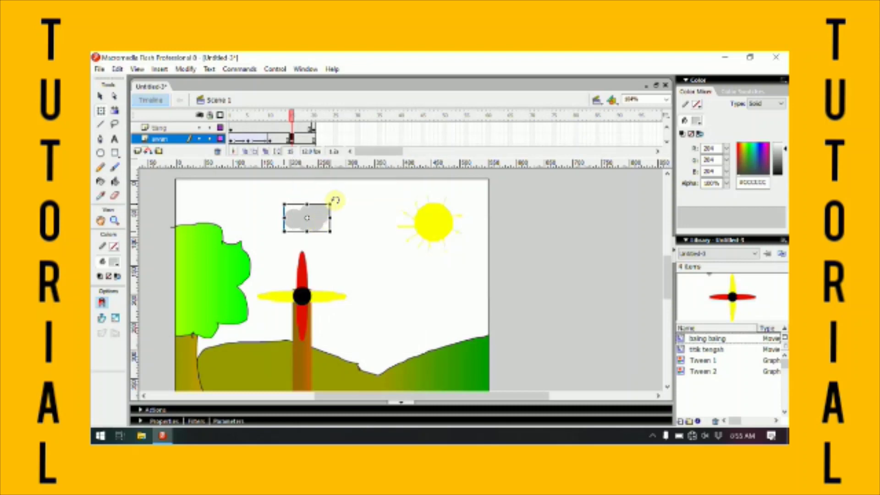
left_click_drag(331, 202, 355, 218)
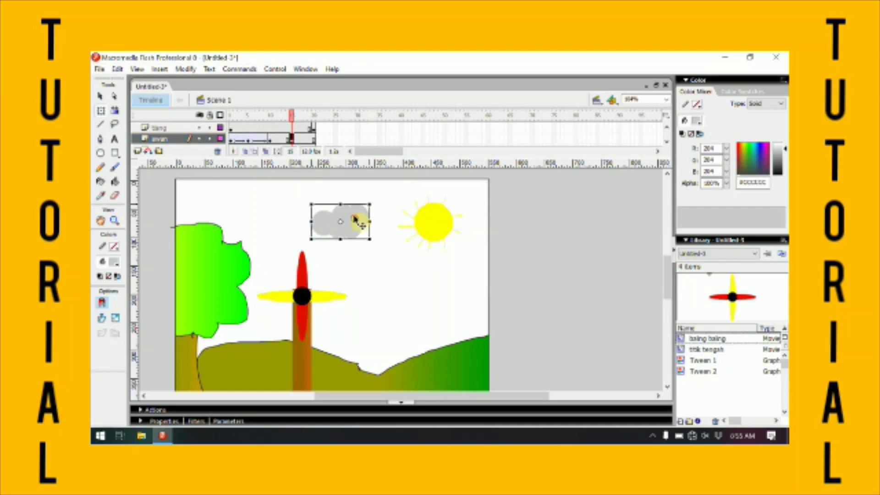
right_click(280, 139)
left_click(321, 144)
Preview the cloud drifting together with the rotating propeller and return to frame 1
left_click_drag(279, 120, 298, 137)
key("Return")
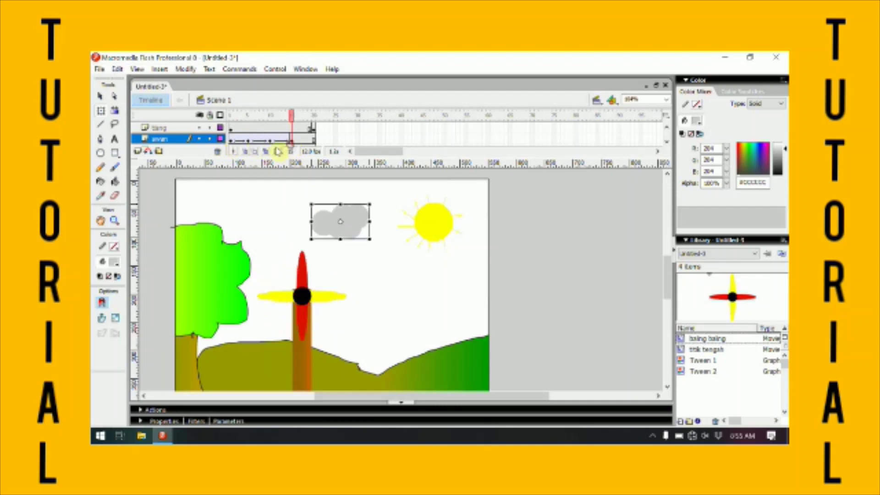
left_click_drag(315, 122, 221, 135)
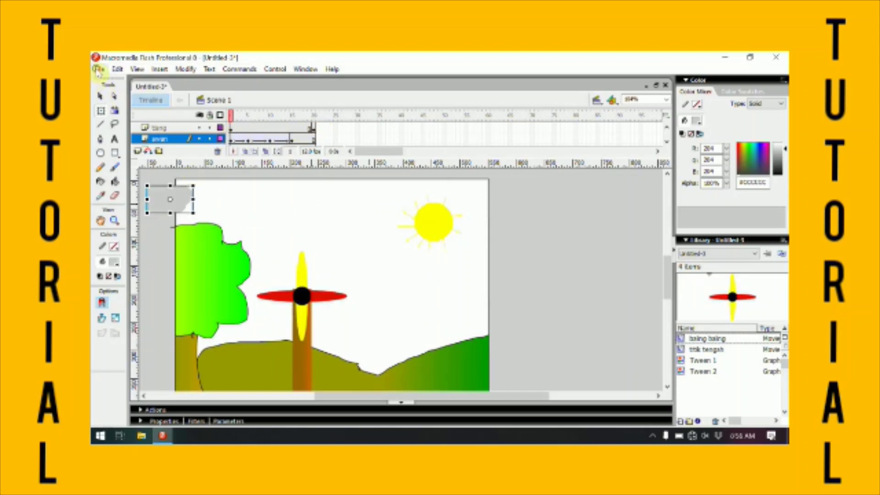
Export the movie as an animated GIF named tugas in the Videos folder, keeping the default GIF settings
left_click(98, 69)
mouse_move(120, 246)
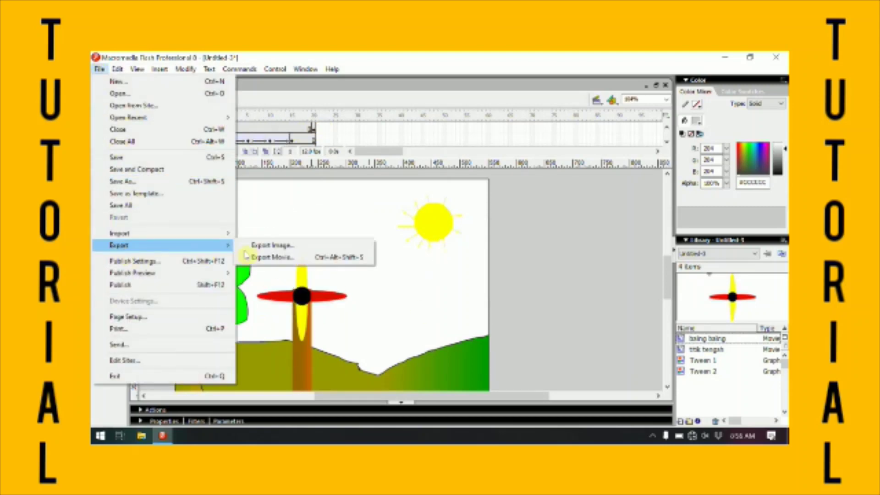
left_click(272, 258)
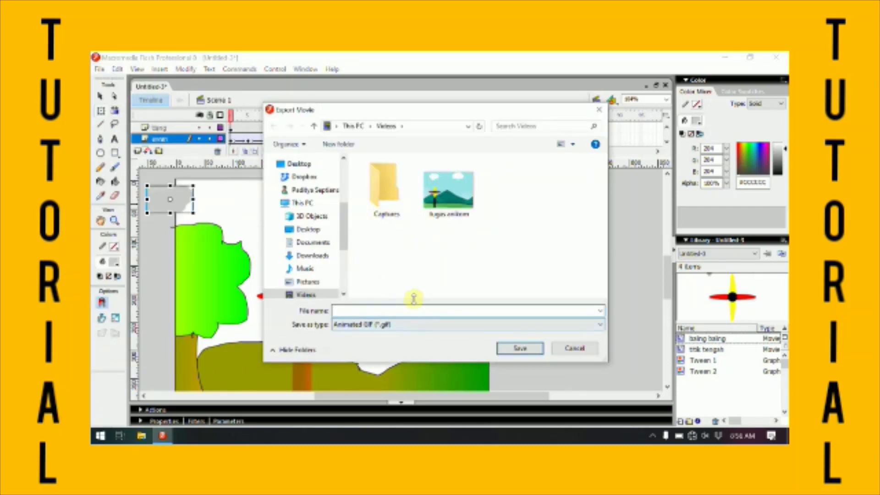
type("tugas")
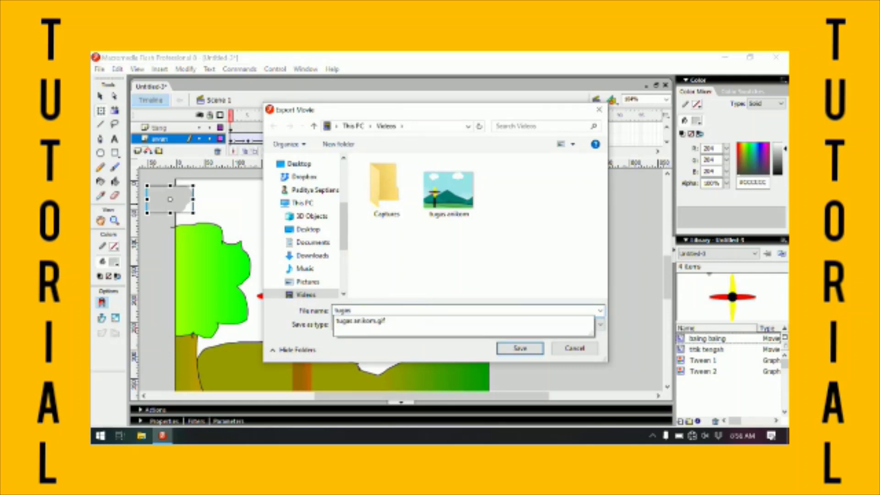
key("Return")
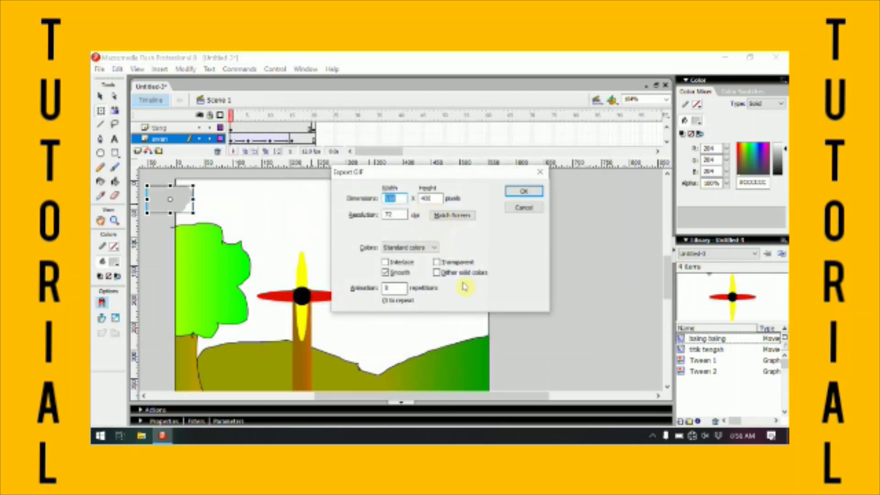
left_click(510, 196)
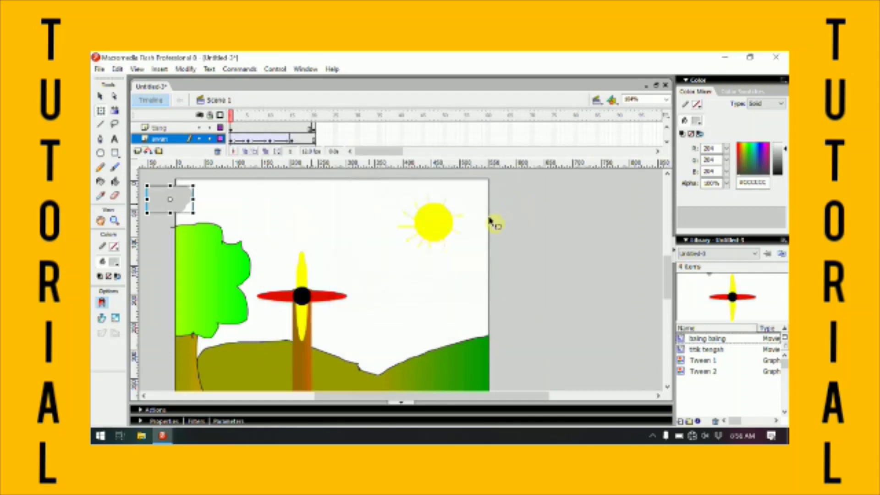